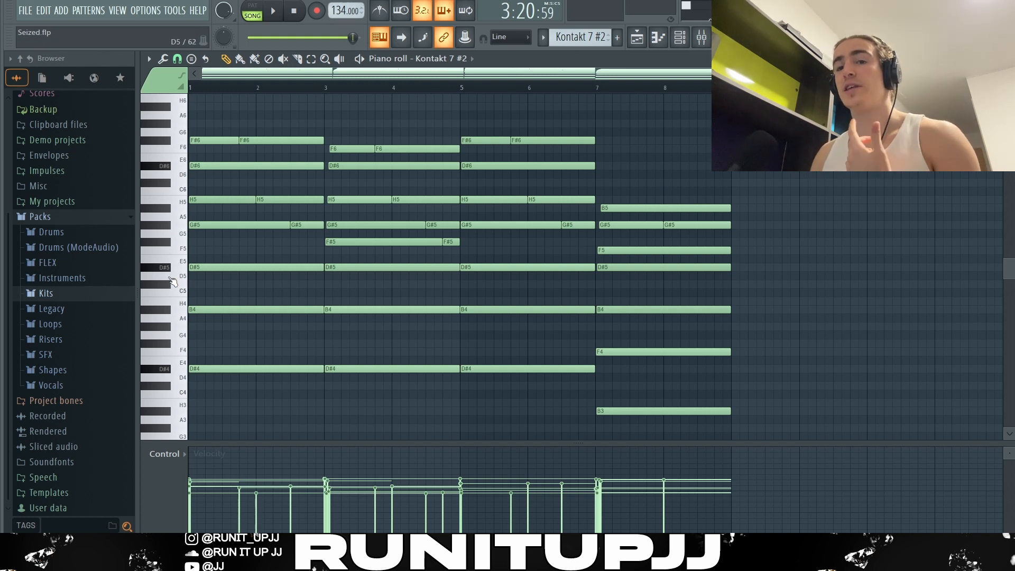
Step: Try the D#3 row and the last chord's matching bass note two octaves higher, restoring their original octave
scroll(172, 271, down, 2)
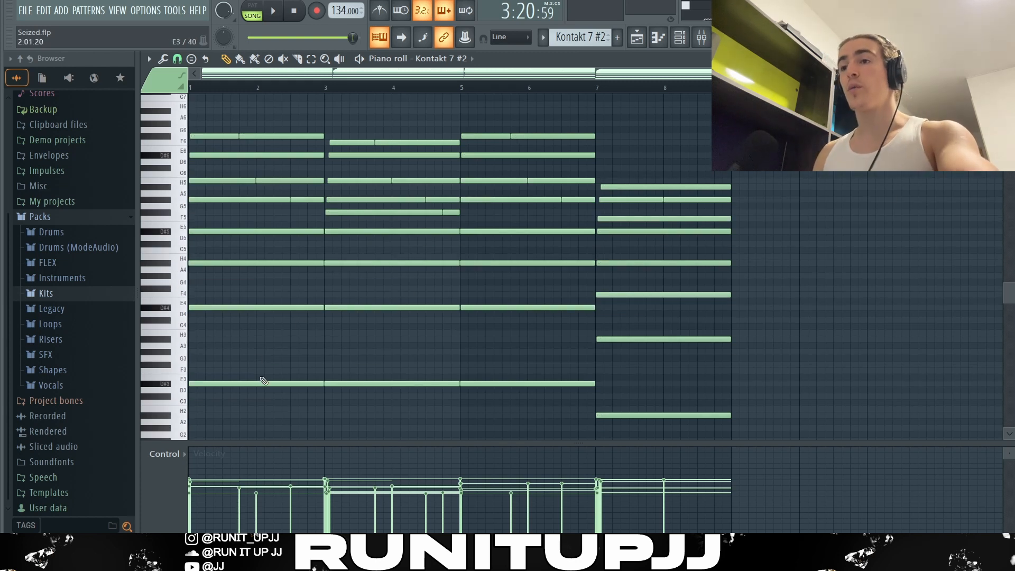
drag(258, 376, 602, 418)
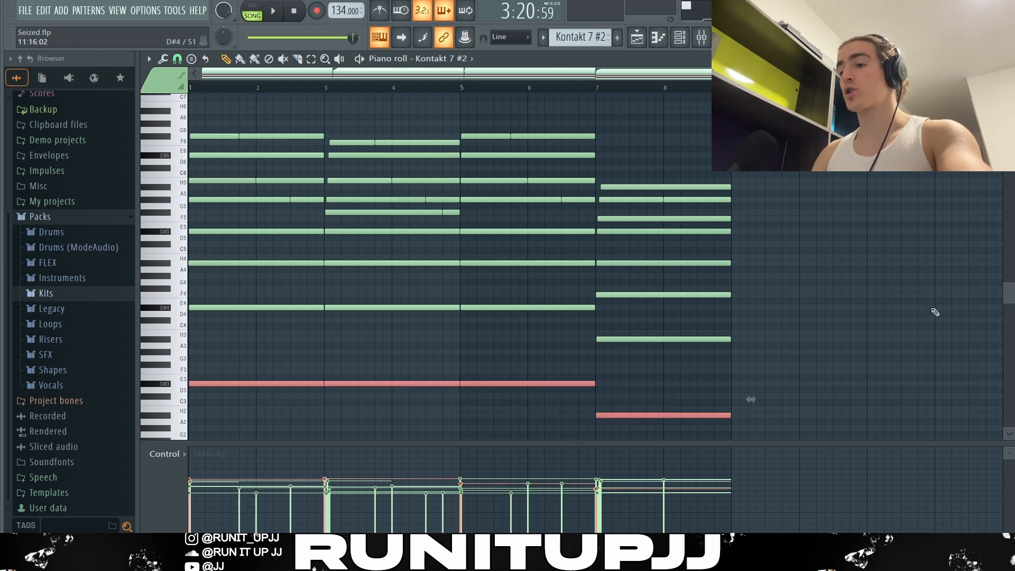
key(ctrl+Up)
key(ctrl+Up)
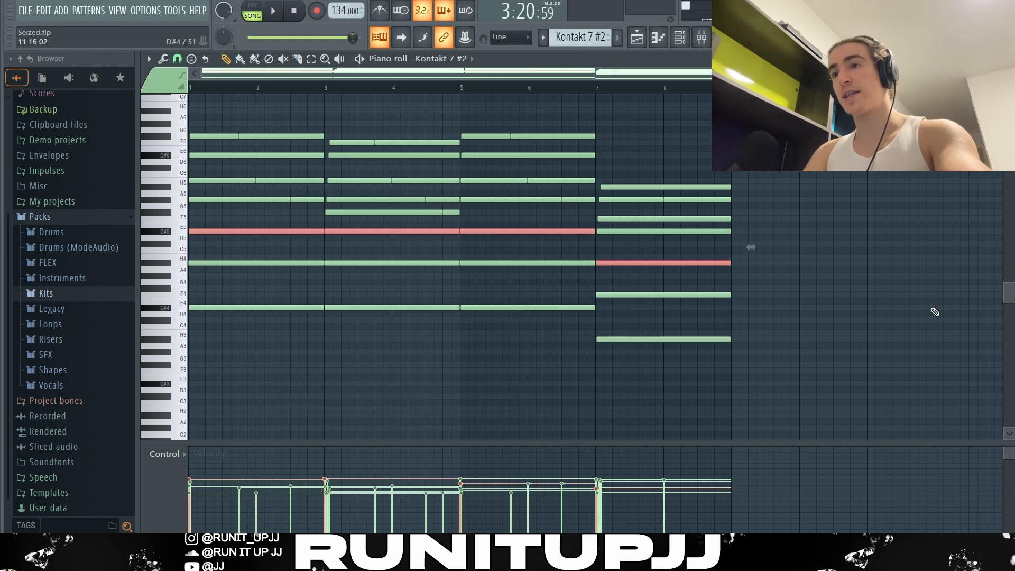
key(ctrl+Down)
key(ctrl+Down)
Step: Try the last chord's selected bass note a few semitones higher, and return it to its original pitch
drag(614, 385, 641, 413)
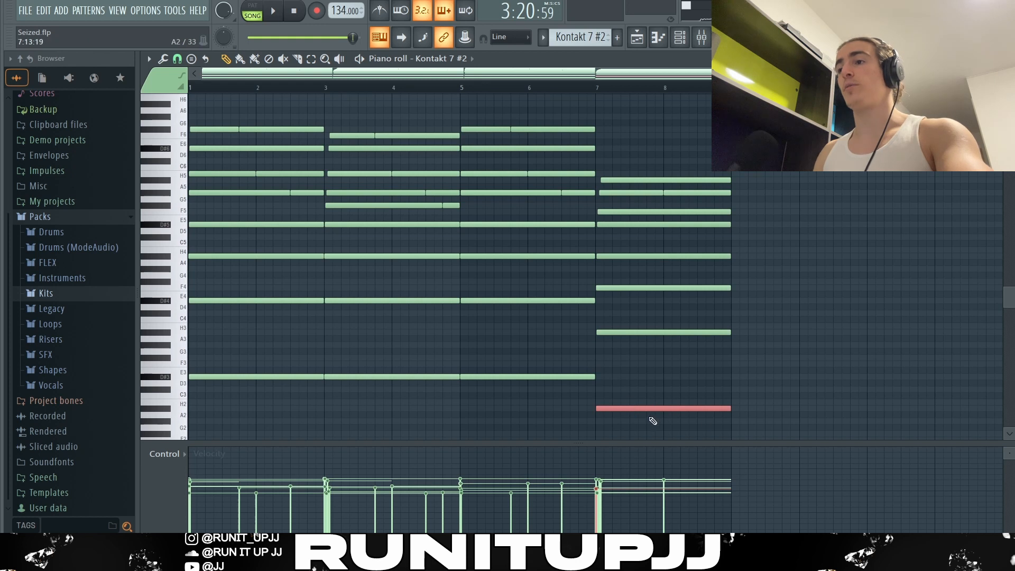
key(Up)
key(Up)
key(Up)
key(Up)
key(Up)
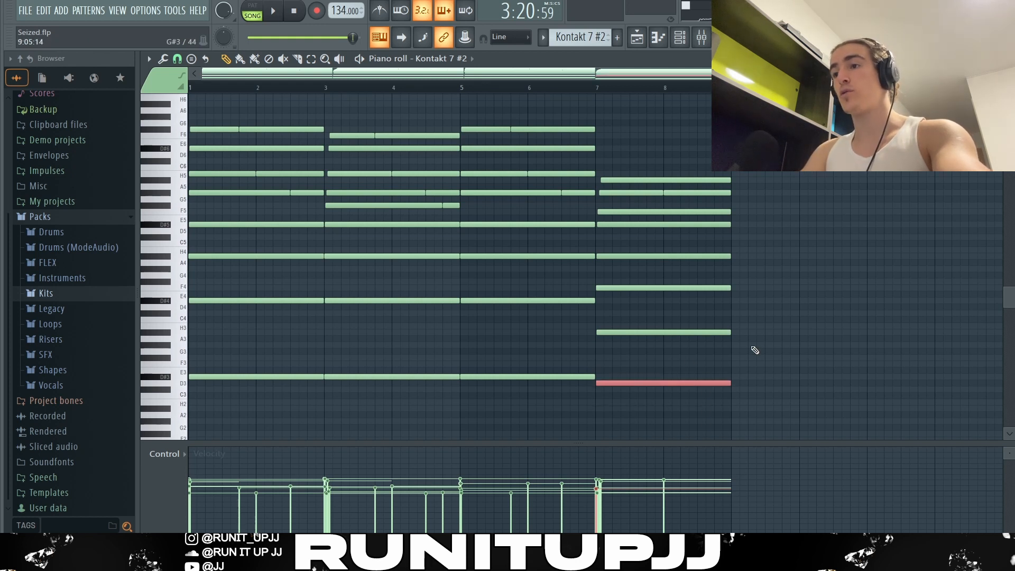
key(Down)
key(Down)
key(Down)
key(Down)
key(Down)
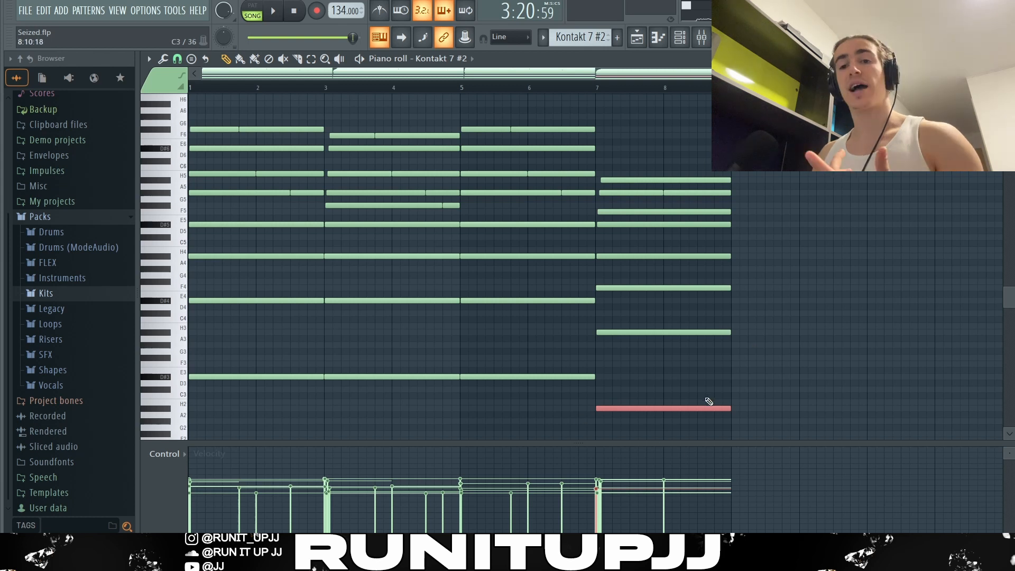
Step: Select the B4 notes shared by all four chords to examine the common tone
key(ctrl+d)
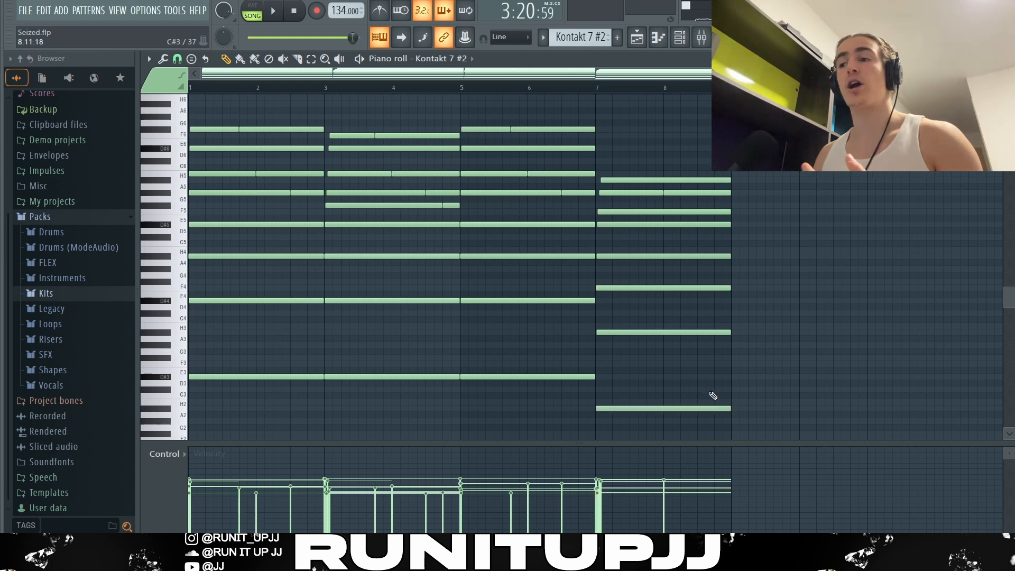
drag(218, 263, 514, 260)
scroll(205, 264, up, 2)
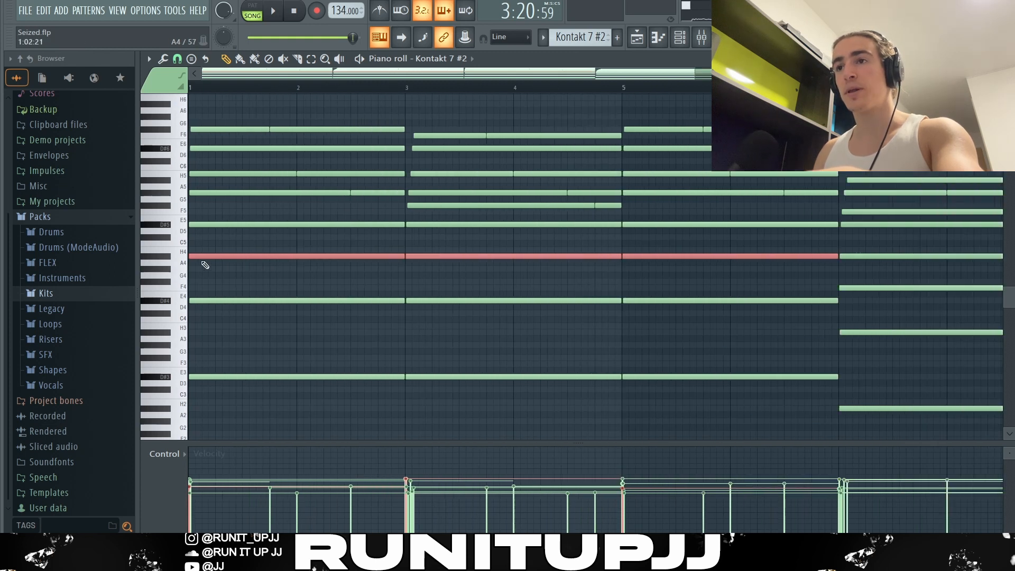
scroll(625, 290, down, 2)
ctrl+shift+click(654, 256)
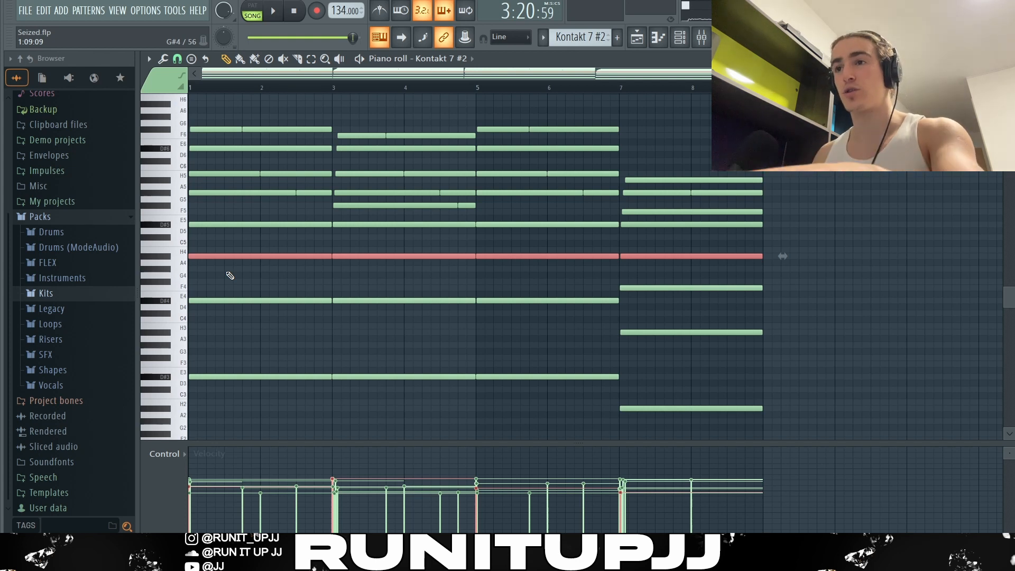
scroll(214, 249, up, 2)
drag(258, 254, 258, 254)
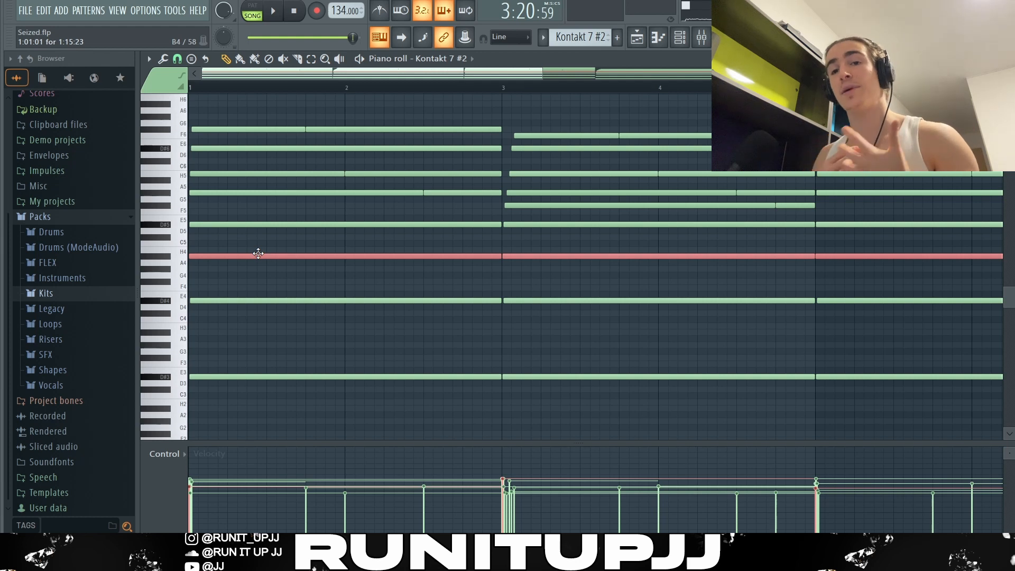
Step: Examine the first chord's middle voices from B4 and D#5 up to the first H5 note
scroll(300, 258, up, 1)
ctrl+click(300, 258)
scroll(261, 113, up, 1)
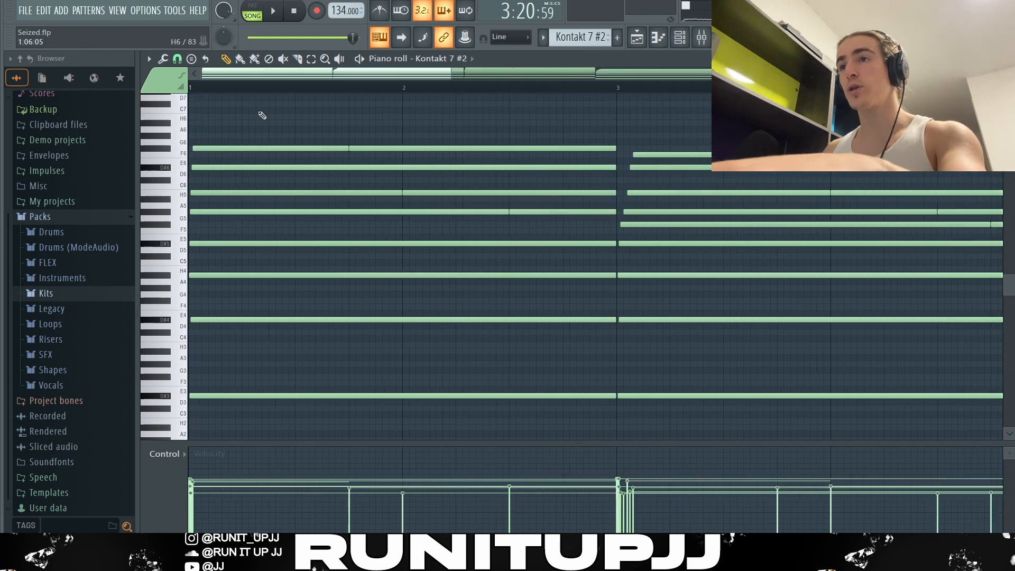
ctrl+click(253, 243)
drag(254, 244, 279, 187)
ctrl+click(269, 193)
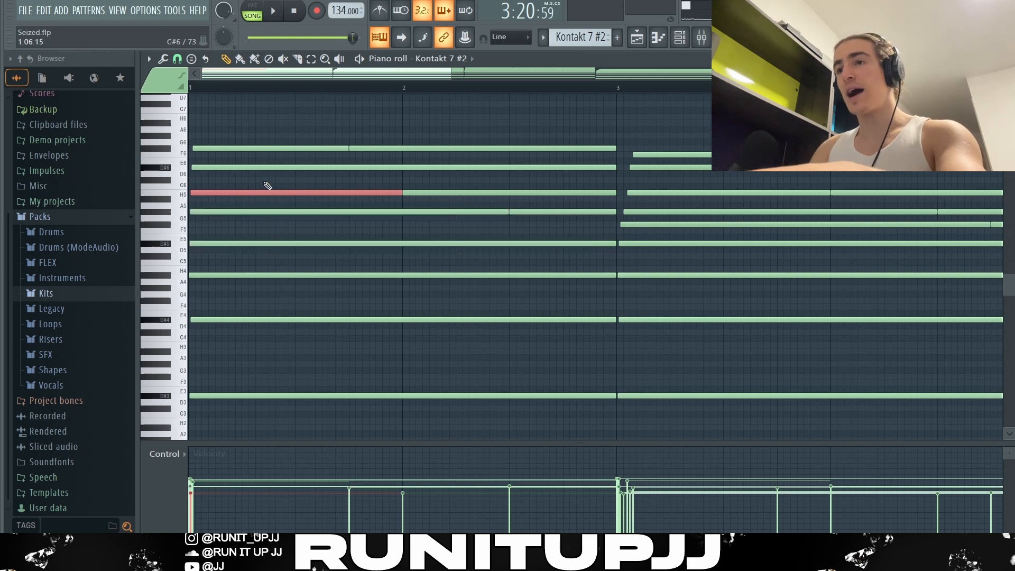
key(ctrl+Down)
key(ctrl+Up)
click(256, 237)
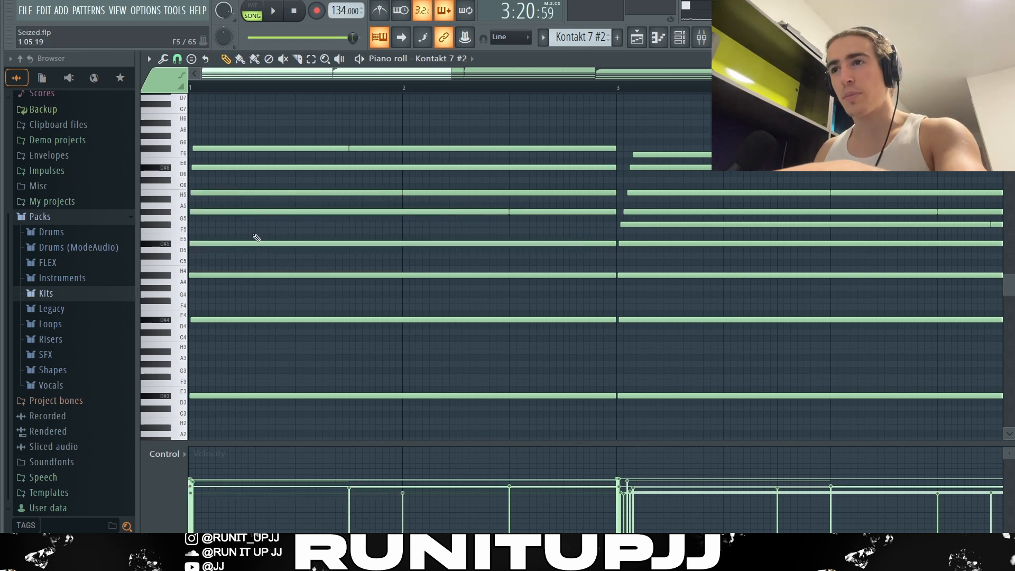
Step: Examine the first chord's top notes, F#6 and D#6
drag(215, 210, 246, 140)
key(shift+Down)
key(shift+Down)
key(shift+Up)
key(shift+Up)
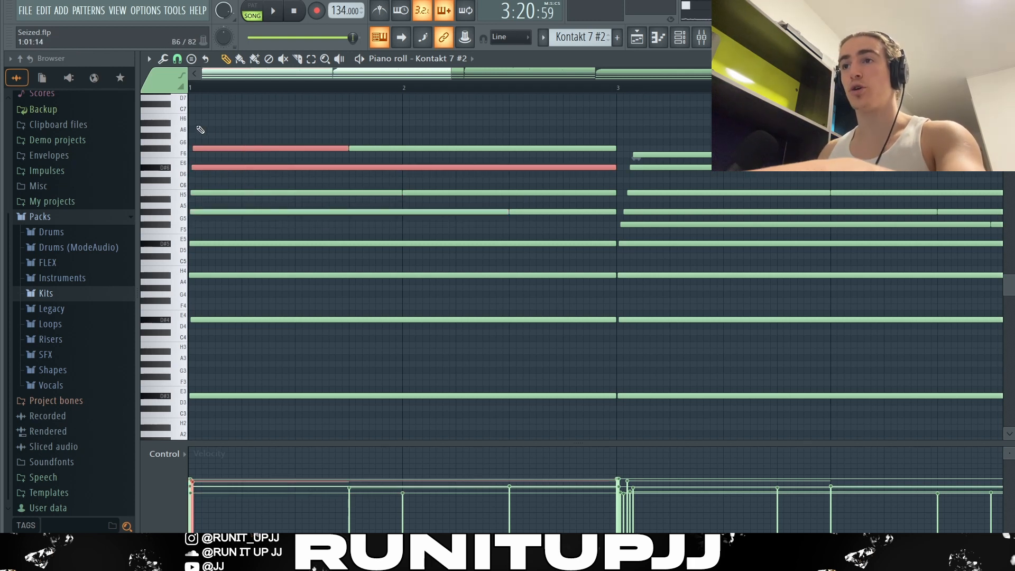
click(200, 129)
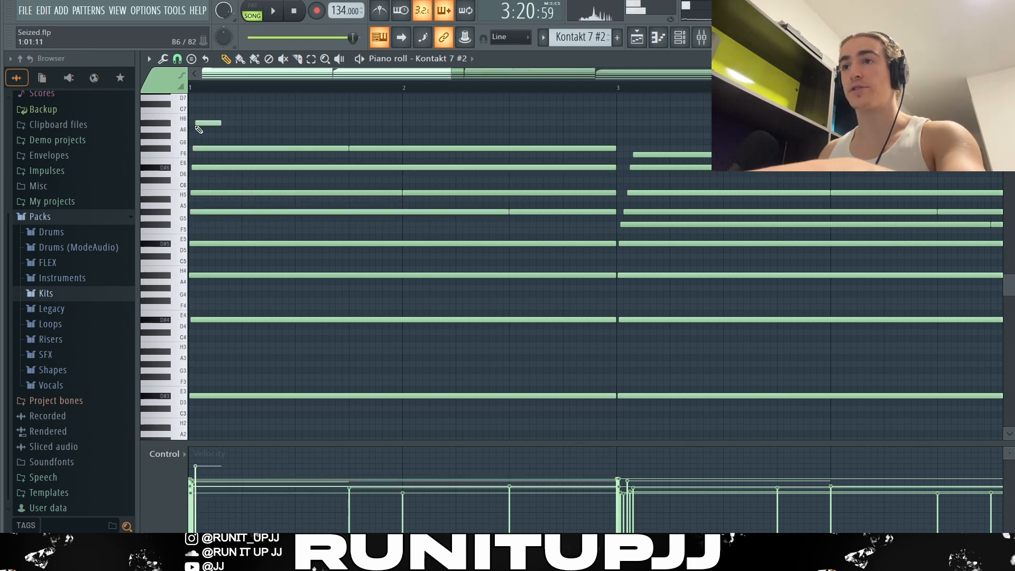
Step: Examine the first chord's F#6 and H5 notes and where they are split into repeats
click(231, 146)
shift+click(257, 191)
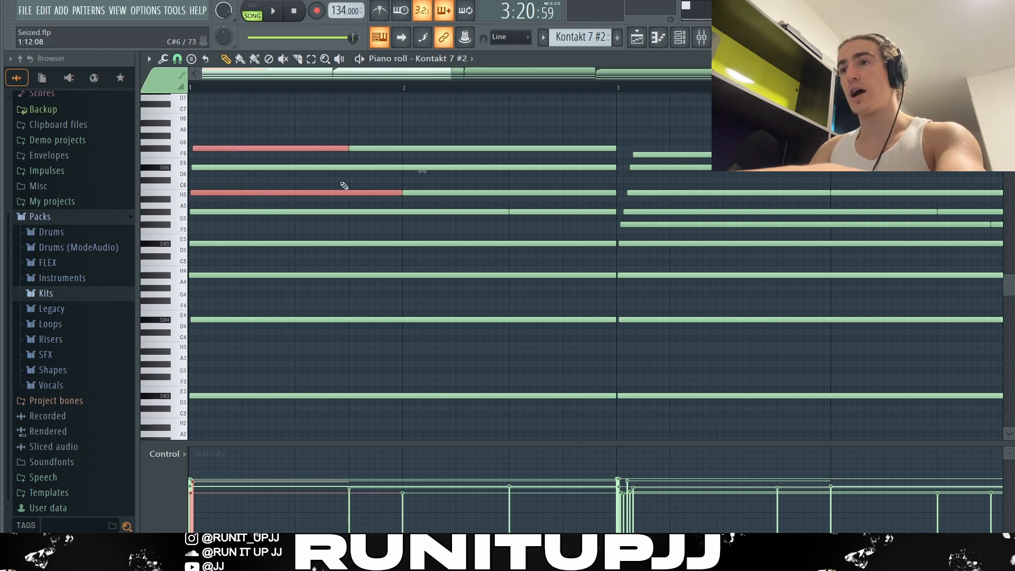
drag(299, 128, 487, 443)
ctrl+click(417, 109)
key(b)
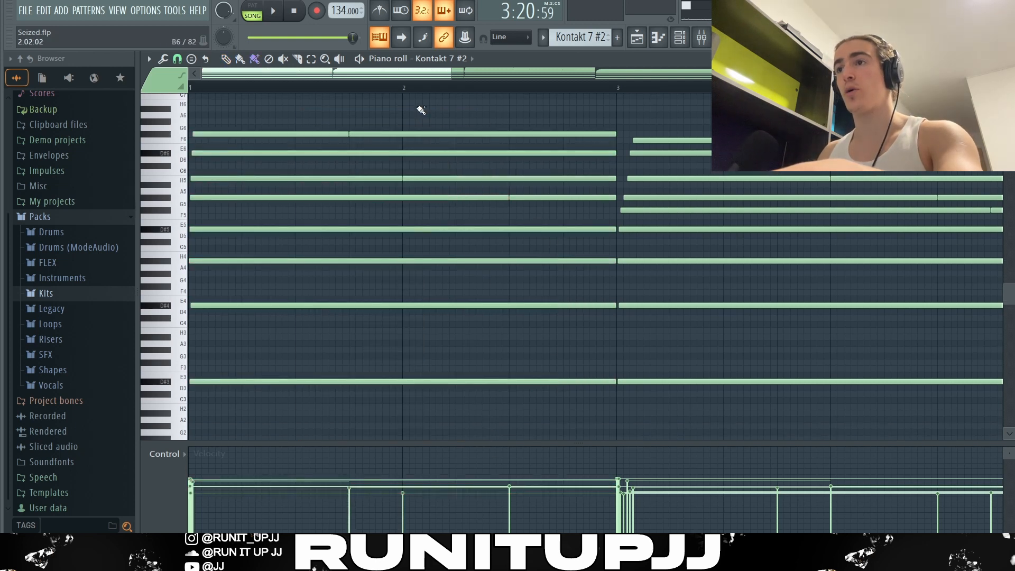
key(c)
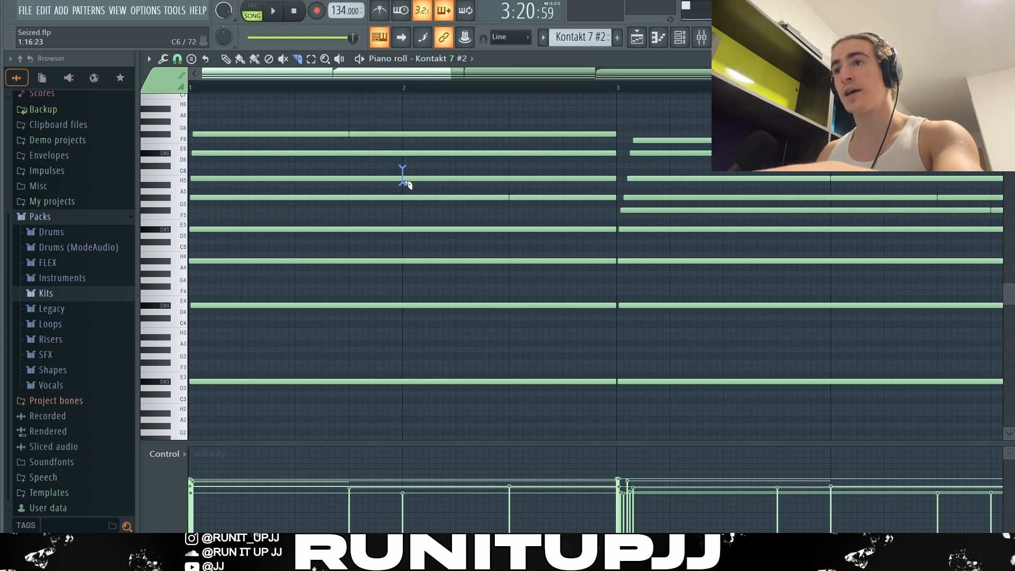
Step: Select the repeated G#5, H5 and F#6 notes in the second half of the first chord
scroll(403, 177, down, 4)
drag(263, 107, 377, 387)
ctrl+click(365, 219)
ctrl+shift+click(357, 198)
ctrl+shift+click(355, 179)
ctrl+shift+click(353, 134)
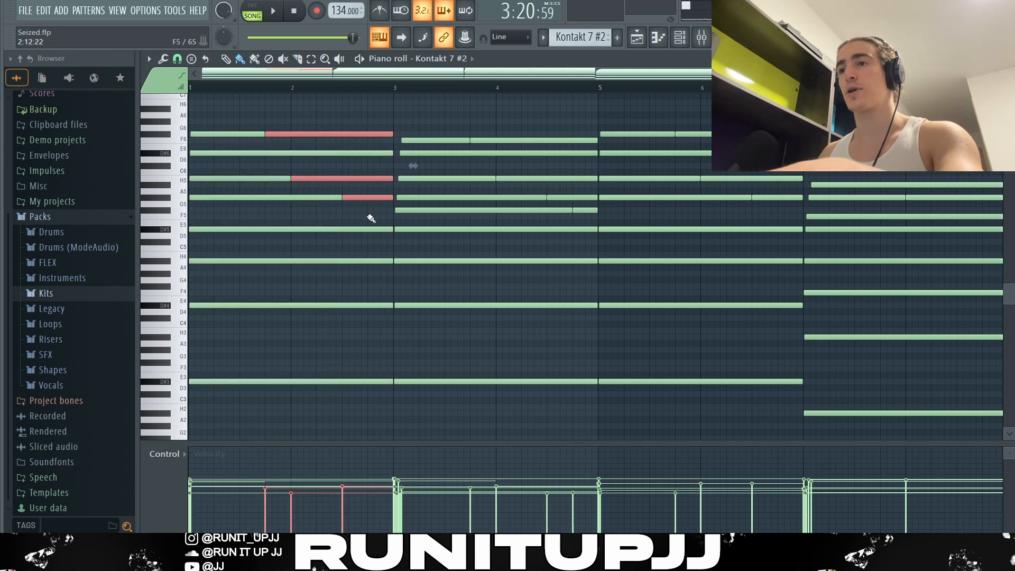
Step: Examine the second chord, selecting its F#5 notes and its top F6 notes
drag(426, 131, 589, 423)
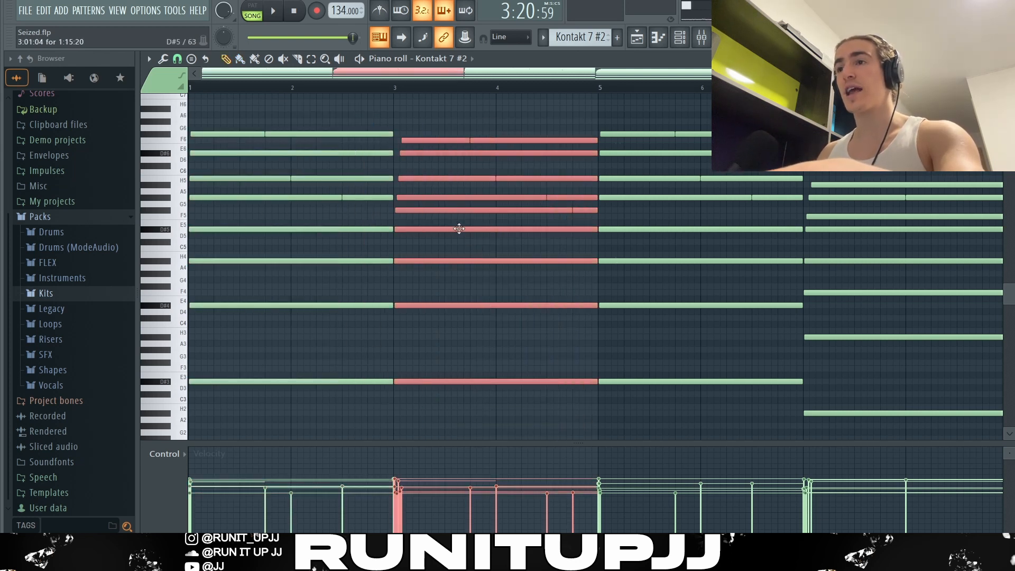
scroll(452, 228, up, 2)
drag(368, 210, 650, 219)
drag(412, 195, 650, 229)
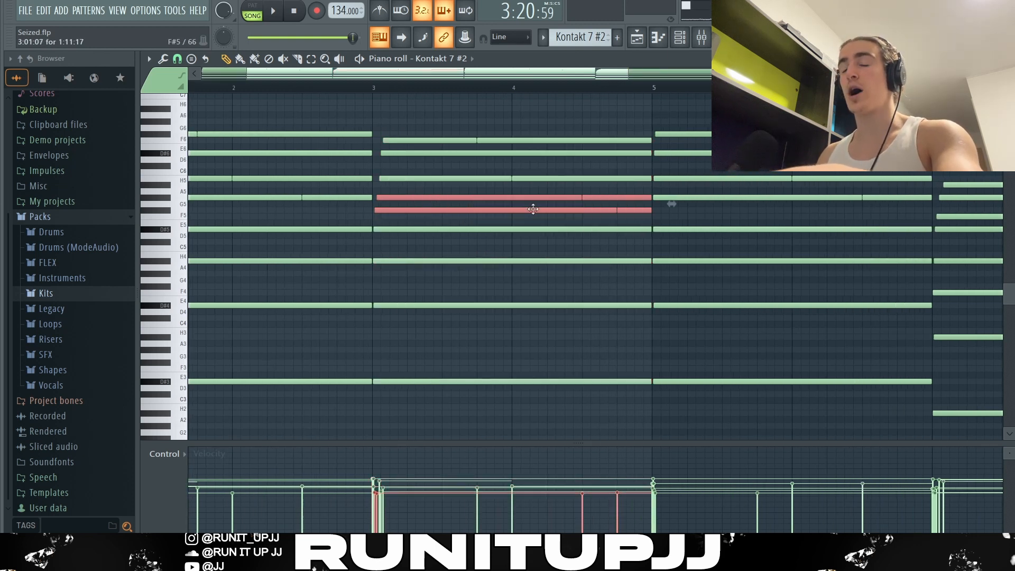
drag(368, 208, 687, 222)
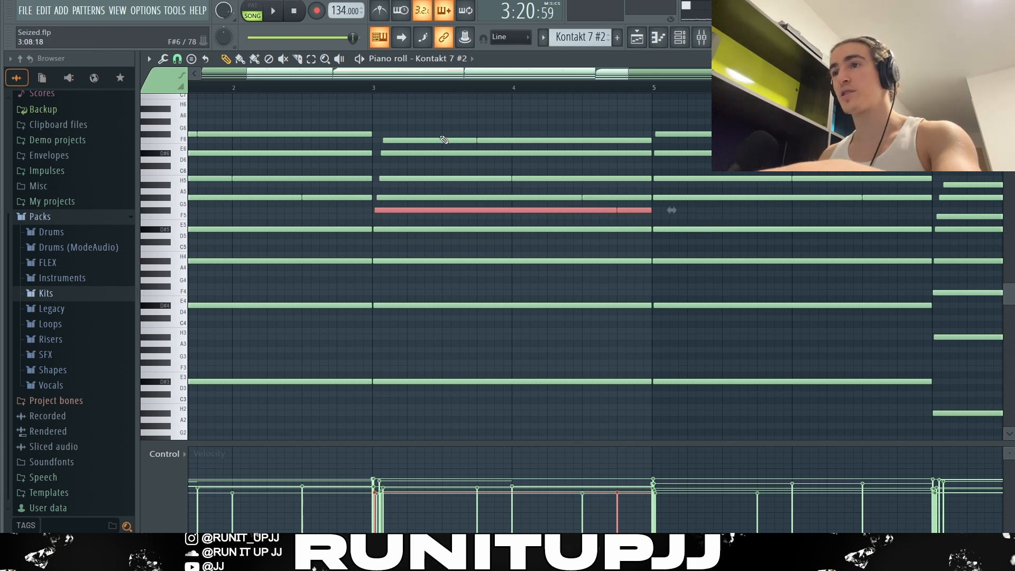
drag(376, 143, 569, 136)
key(shift+Up)
key(shift+Down)
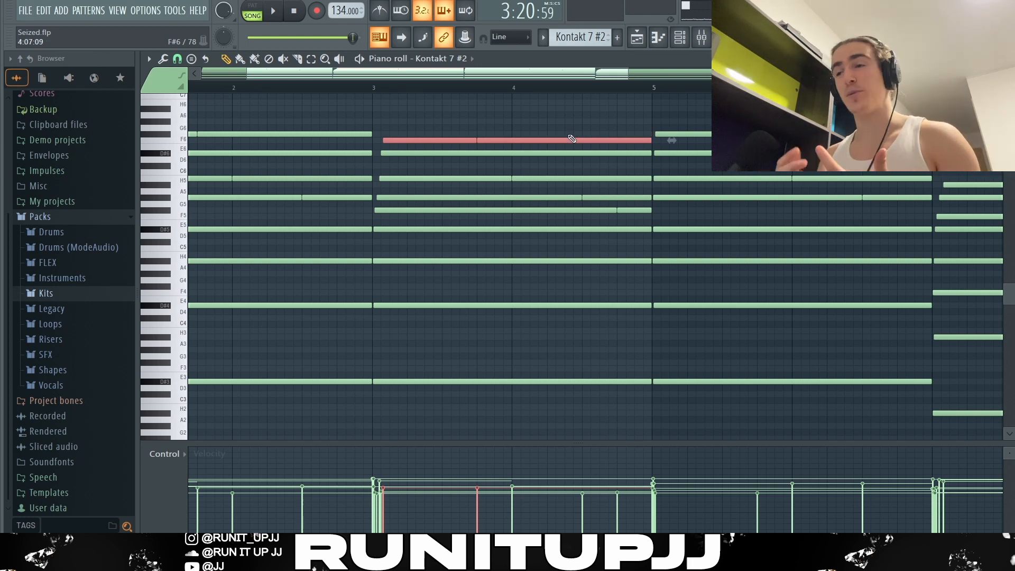
Step: Select the repeated F6, H5, G#5 and F#5 notes in the second half of the second chord
ctrl+click(568, 127)
ctrl+shift+click(561, 140)
ctrl+shift+click(573, 178)
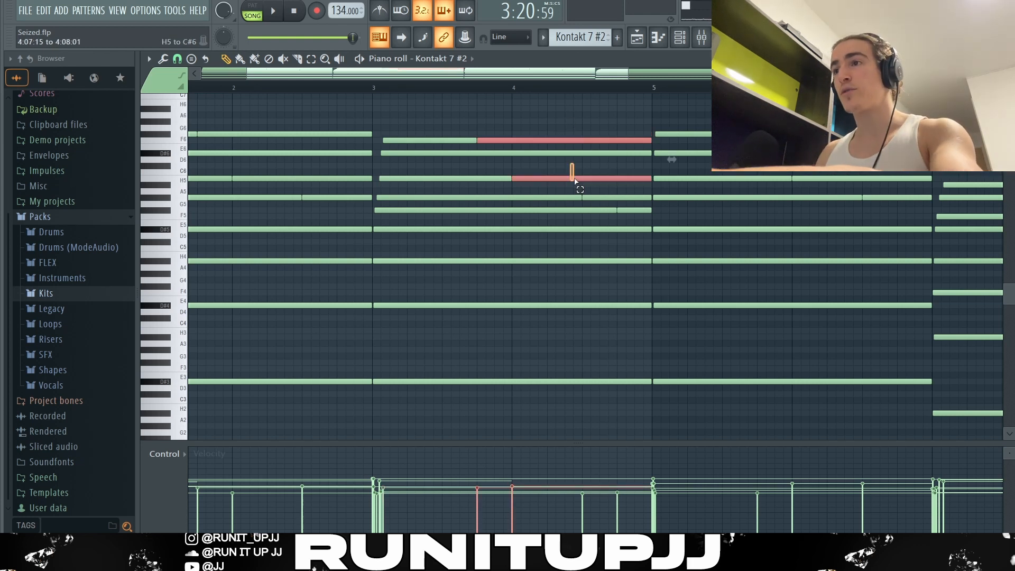
ctrl+shift+click(620, 198)
ctrl+shift+click(641, 210)
ctrl+shift+click(643, 229)
scroll(642, 159, down, 3)
ctrl+click(641, 152)
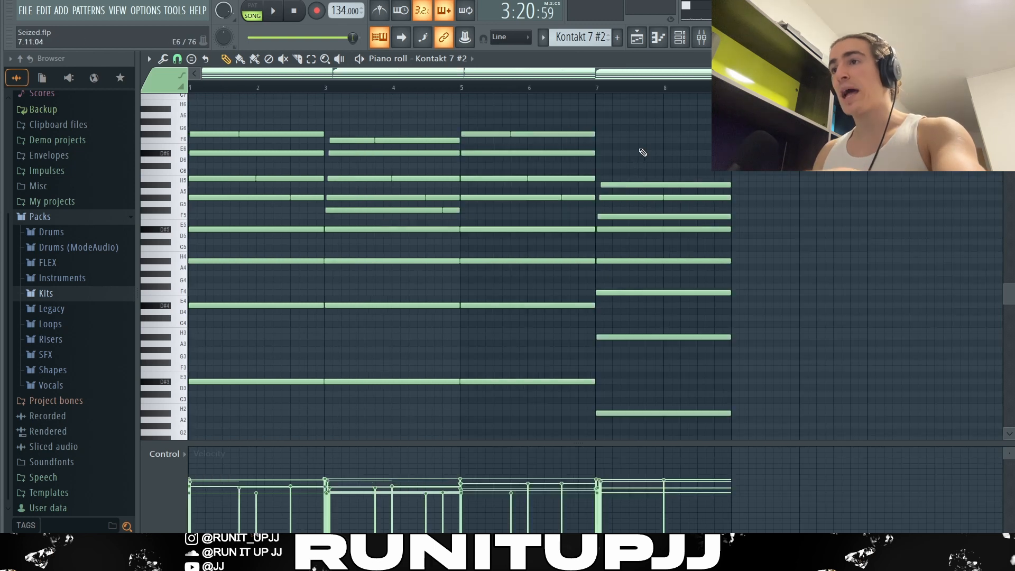
Step: Select all notes of the third chord to compare it with the first two chords
drag(500, 121, 571, 449)
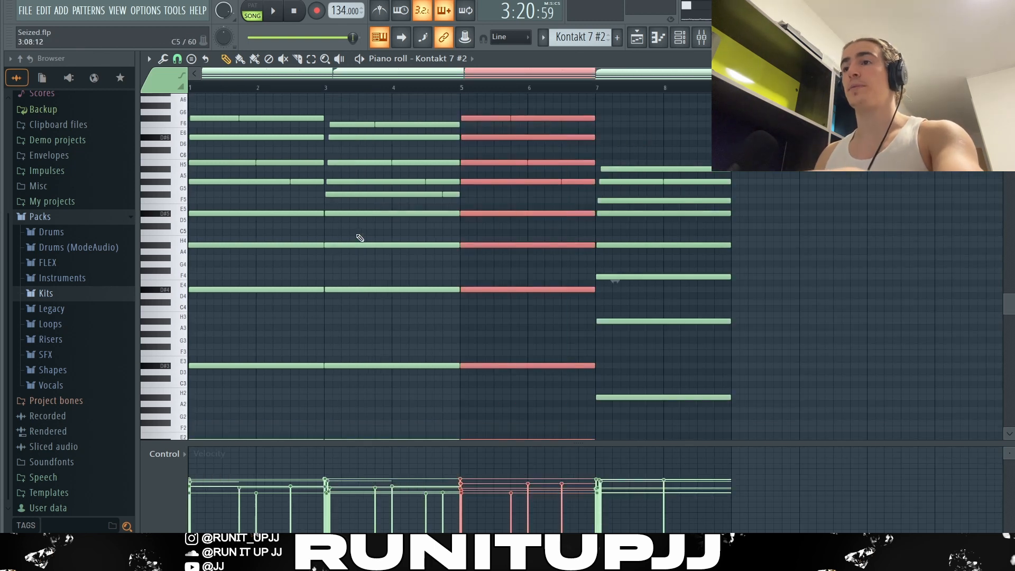
ctrl+click(641, 145)
scroll(756, 232, down, 2)
scroll(762, 245, up, 1)
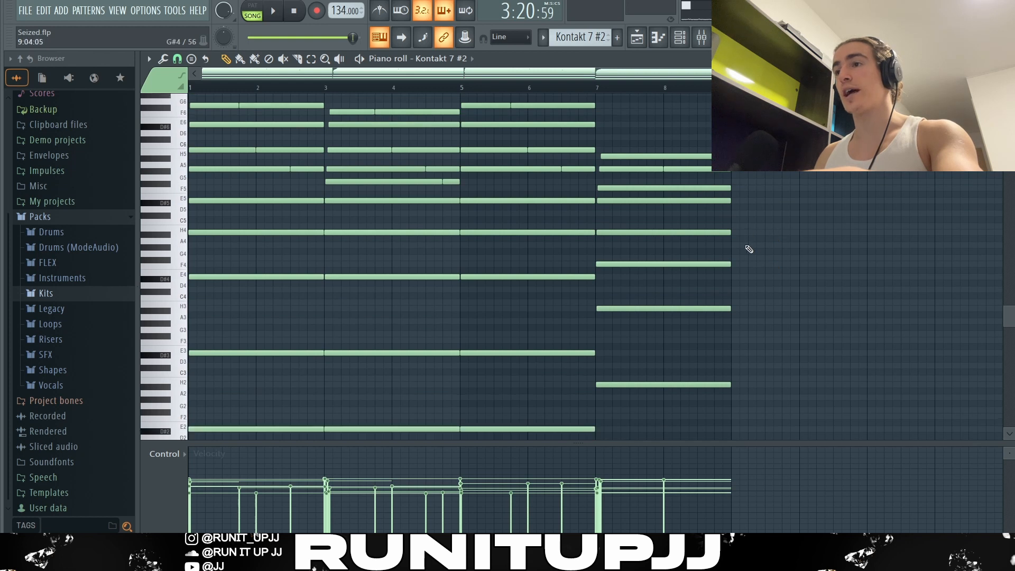
Step: Examine the last chord's lower voices by selecting its two bass notes, F4 and B4
scroll(745, 248, down, 2)
ctrl+shift+click(667, 416)
ctrl+shift+click(654, 339)
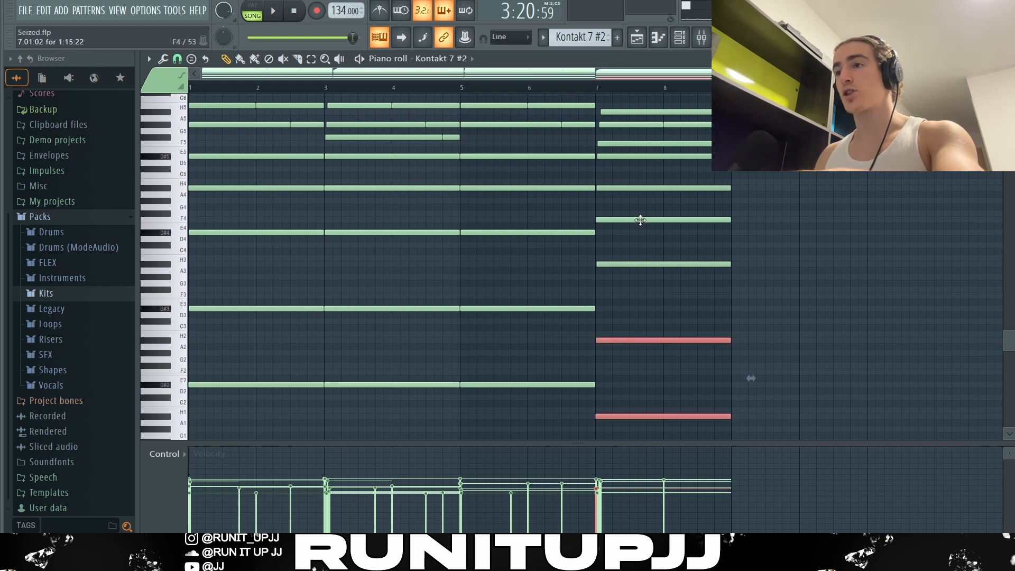
ctrl+shift+click(646, 219)
scroll(688, 255, up, 2)
ctrl+click(592, 219)
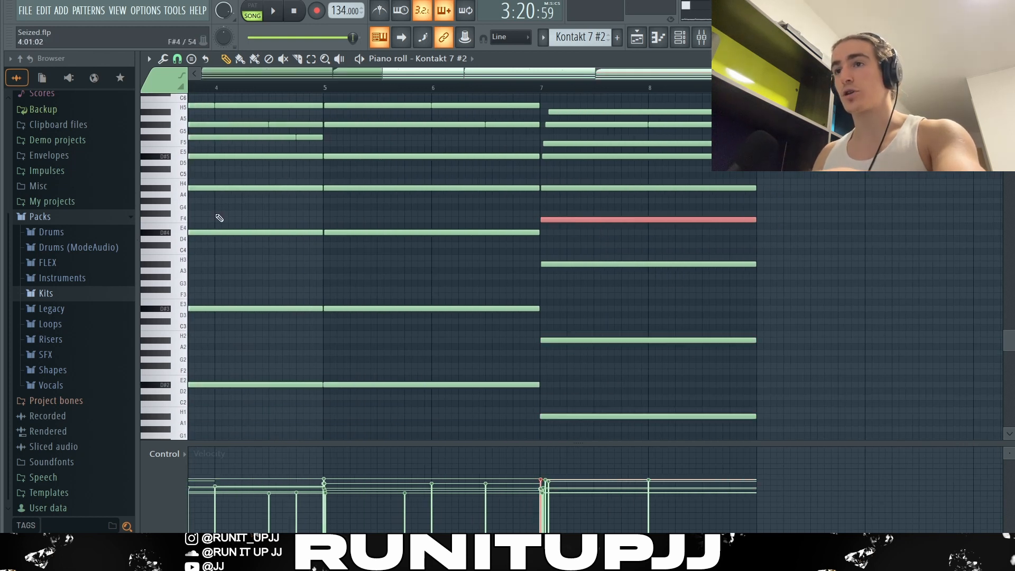
ctrl+click(580, 187)
Step: Examine the last chord's upper voices by selecting its D#5, F5, G#5 and B5 notes
scroll(604, 210, up, 3)
drag(568, 157, 615, 215)
scroll(669, 232, up, 4)
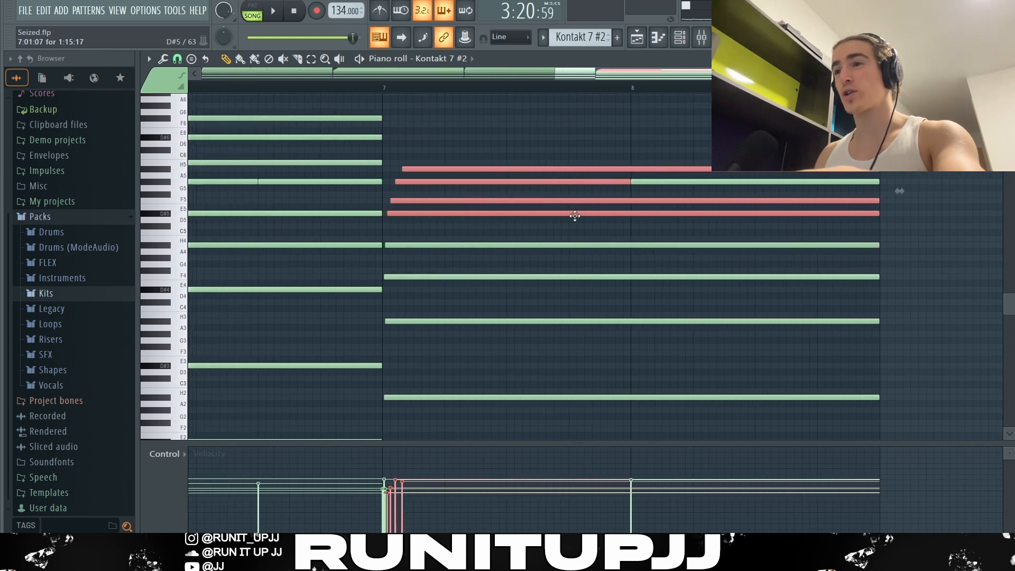
ctrl+click(276, 214)
ctrl+click(285, 201)
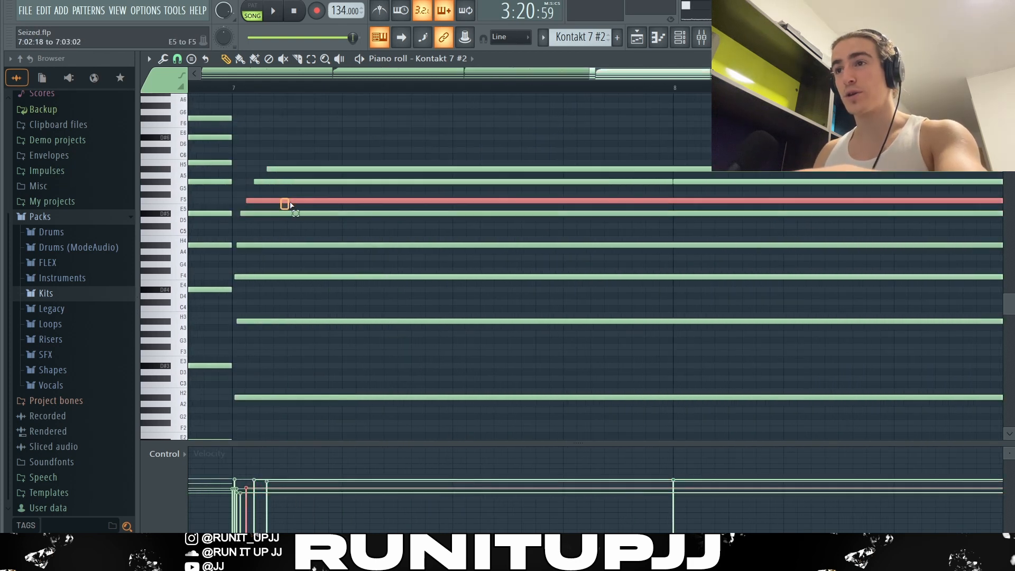
ctrl+shift+click(314, 169)
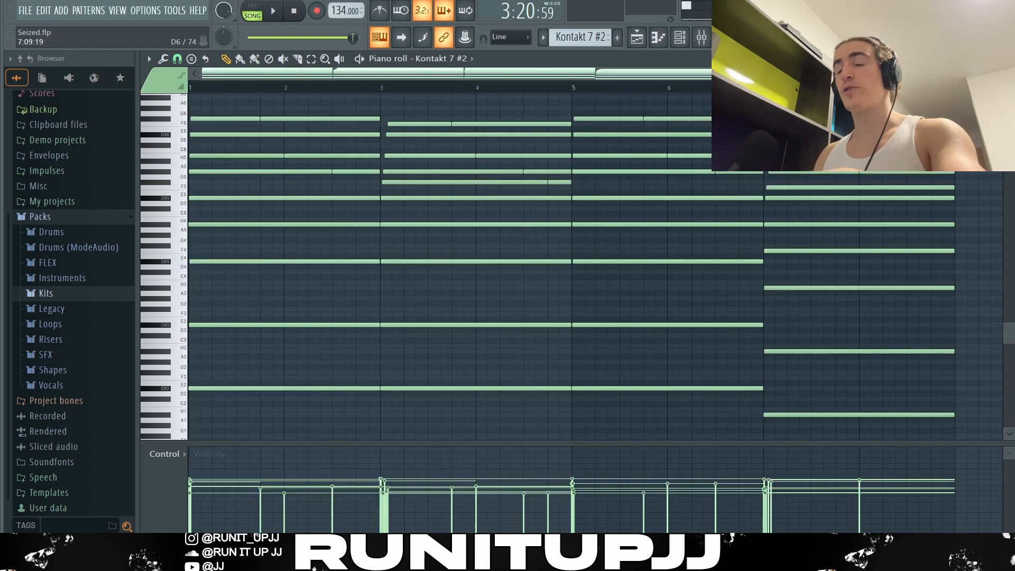
Step: Select all notes of the first chord and open the strumizer for them
scroll(815, 148, down, 2)
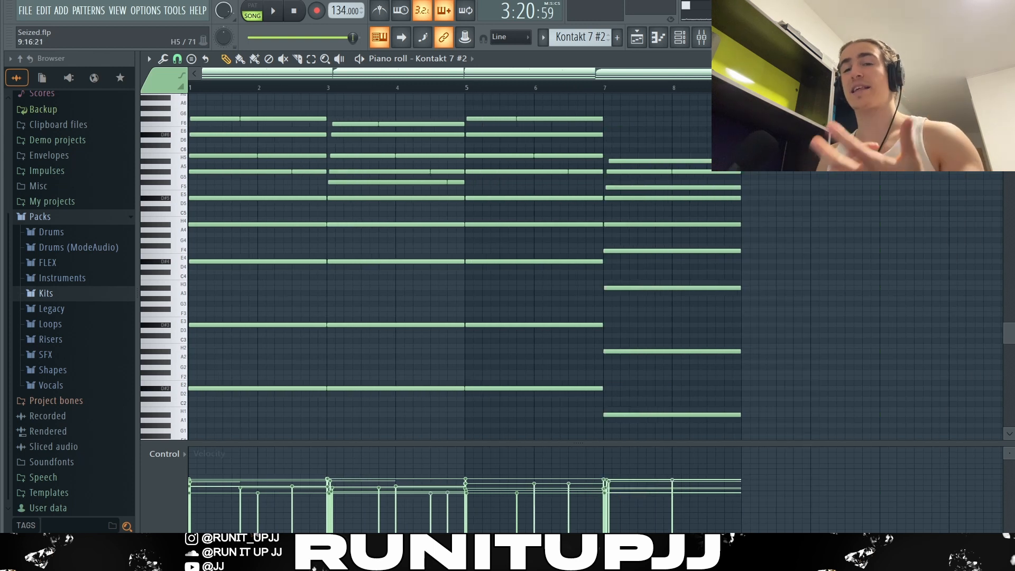
drag(324, 407, 201, 99)
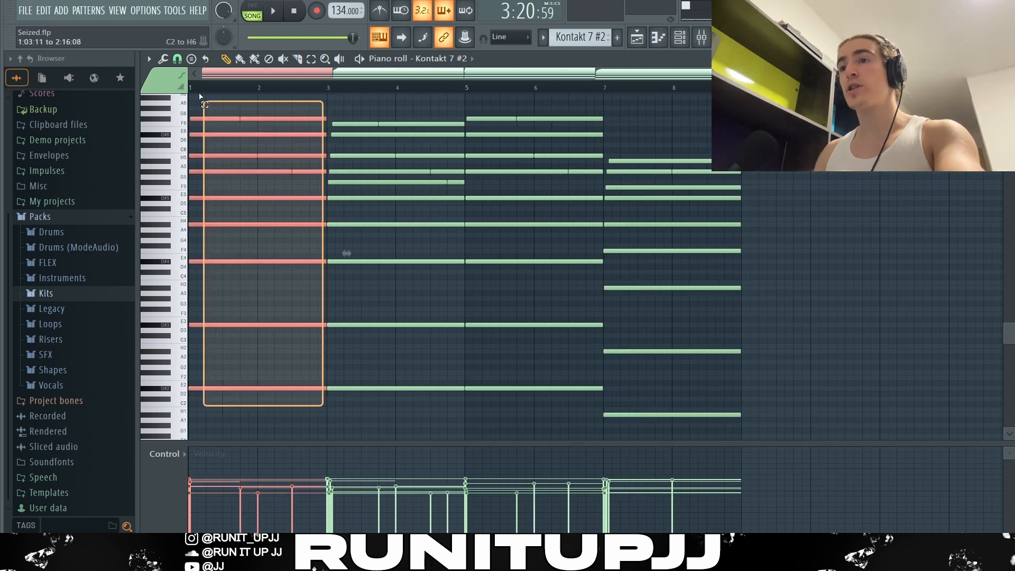
scroll(370, 175, up, 2)
scroll(475, 177, down, 2)
key(alt+s)
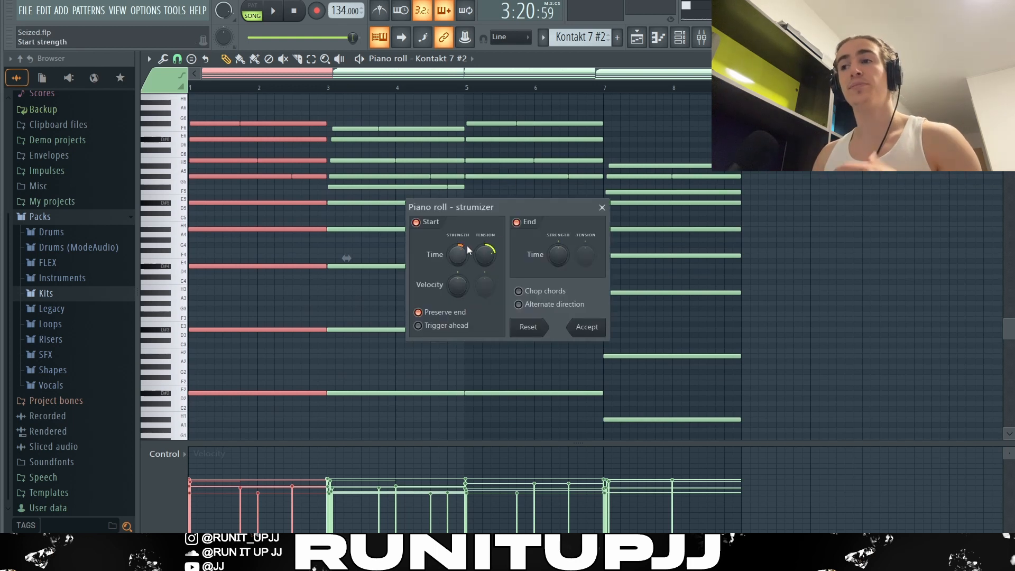
Step: Try a strum start-time strength on the first chord, and a velocity randomization on the chord notes
drag(467, 247, 468, 248)
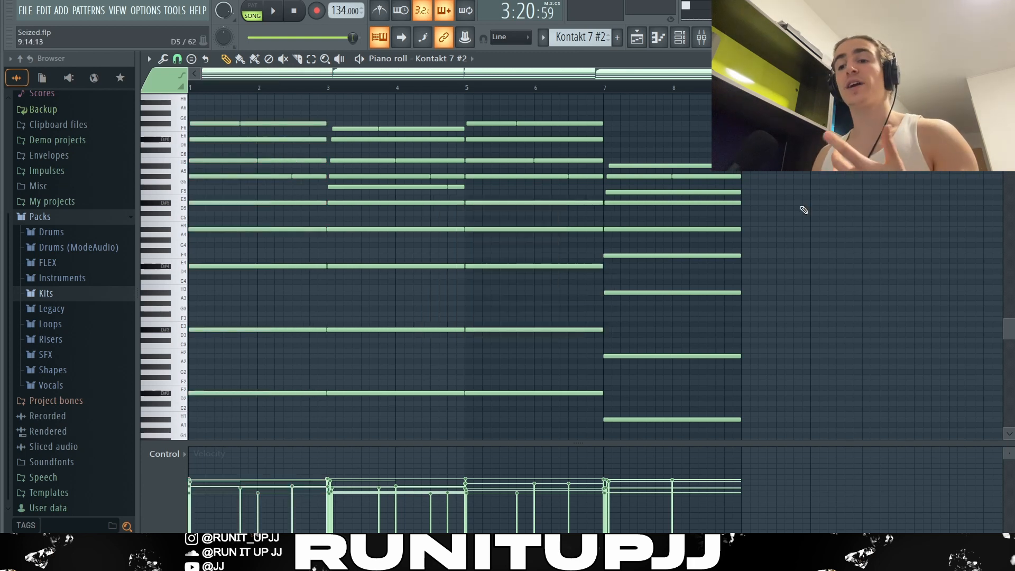
key(alt+r)
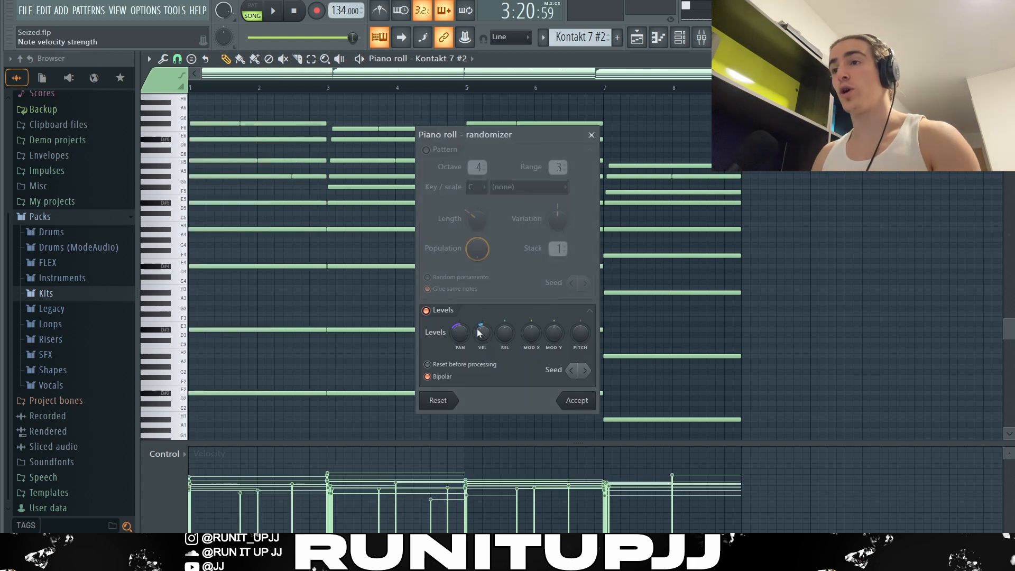
mouse_move(479, 332)
mouse_down()
mouse_move(478, 344)
mouse_move(478, 332)
mouse_up()
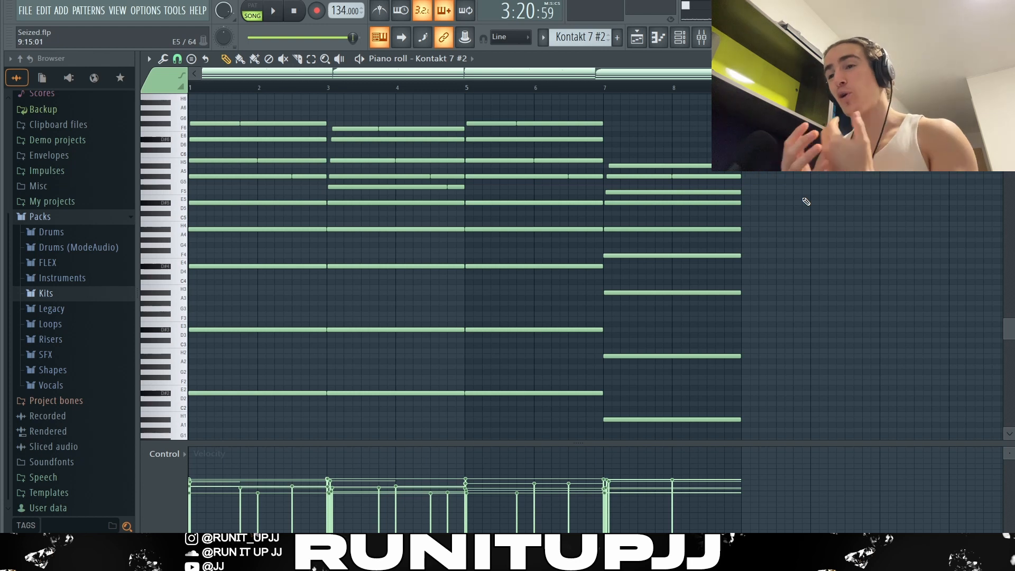
Step: Play back the chord progression and examine the channel's Pro-Q 3 and ValhallaVintageVerb settings
key(space)
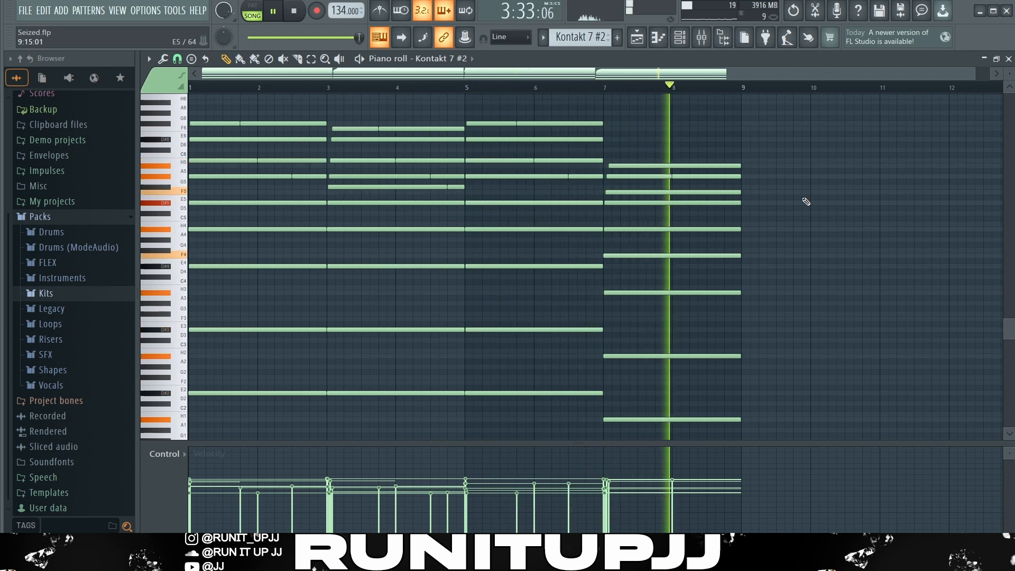
key(space)
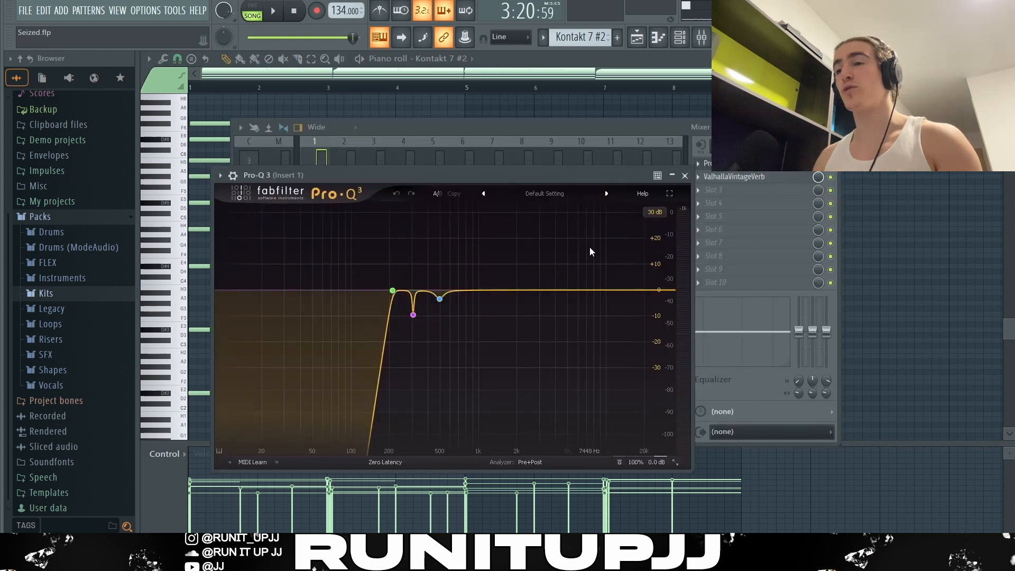
mouse_move(438, 305)
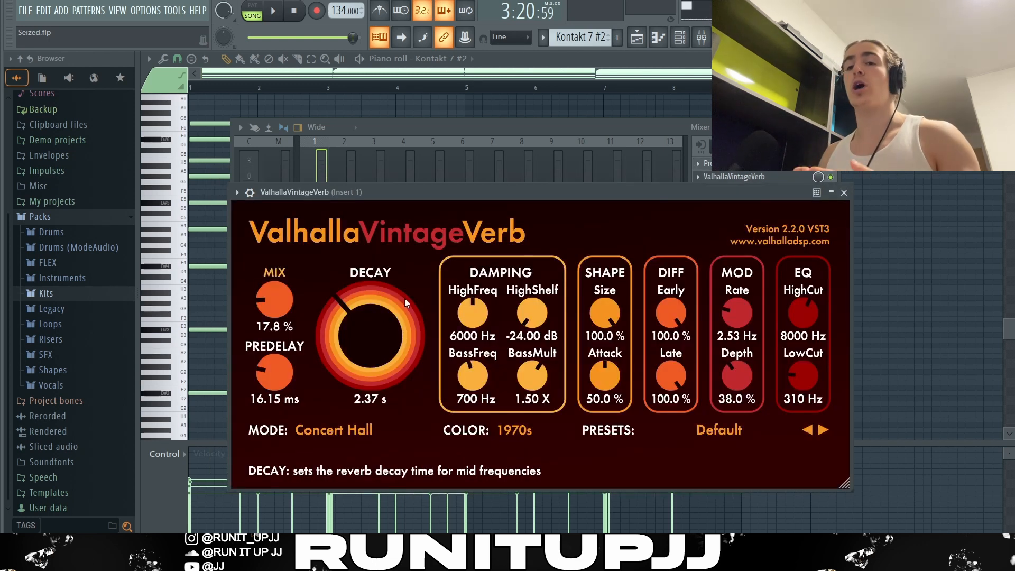
key(Escape)
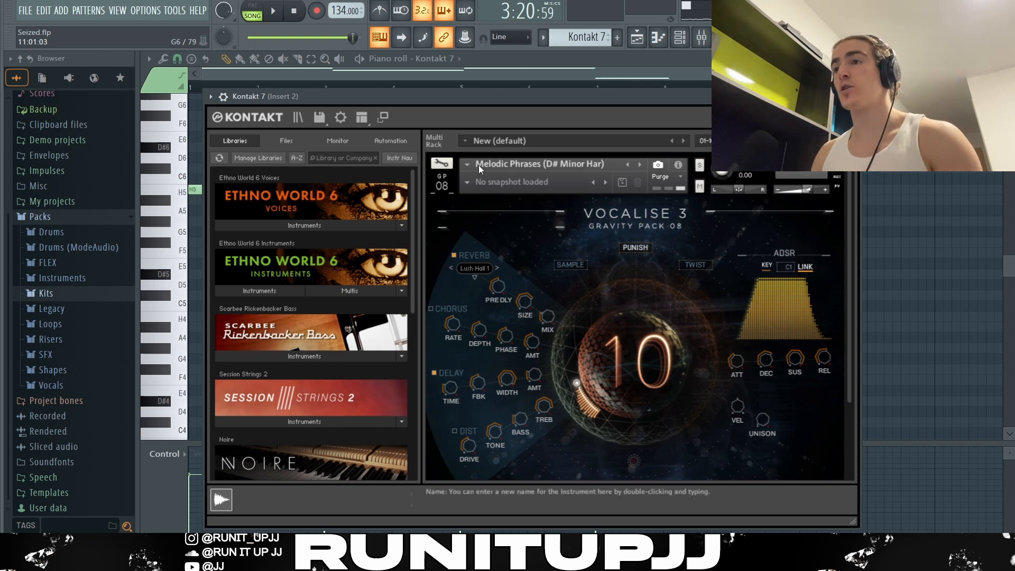
Step: Examine the Kontakt vocal part by selecting its H5, G#5, H5 and B4 notes, clear the selection and play it back
click(851, 97)
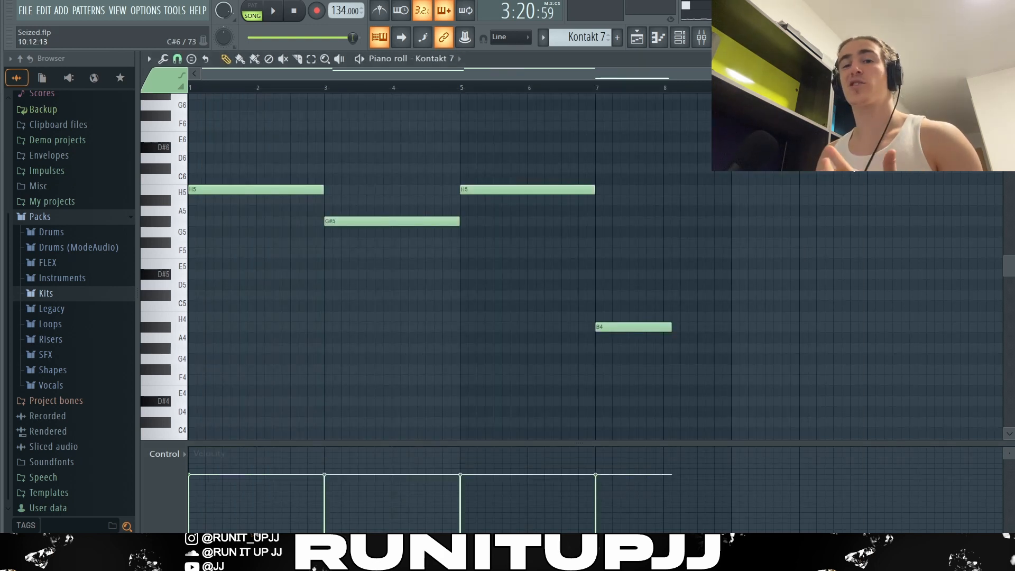
ctrl+click(267, 190)
drag(452, 193, 477, 192)
drag(395, 243, 431, 221)
drag(589, 285, 626, 329)
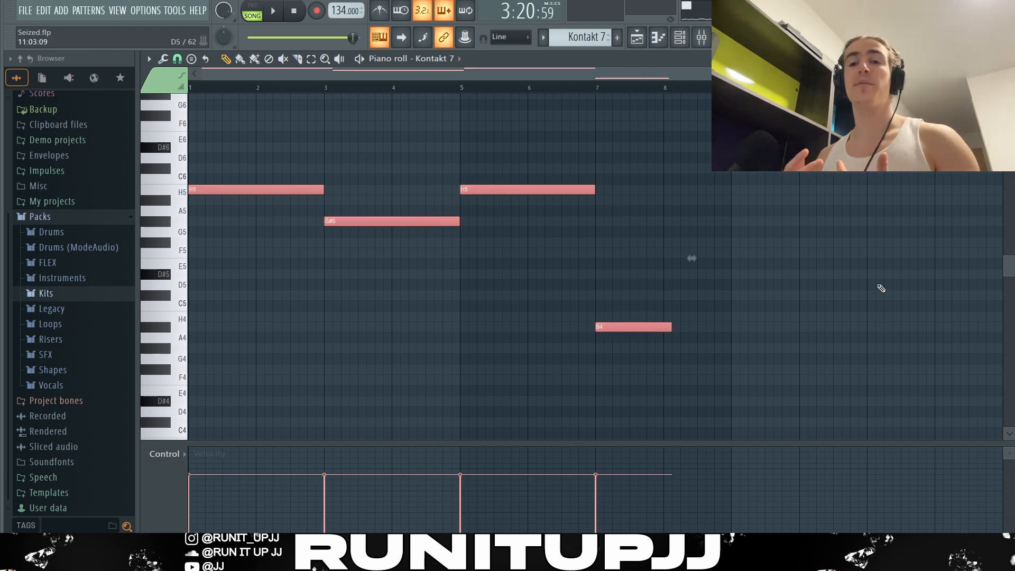
key(ctrl+d)
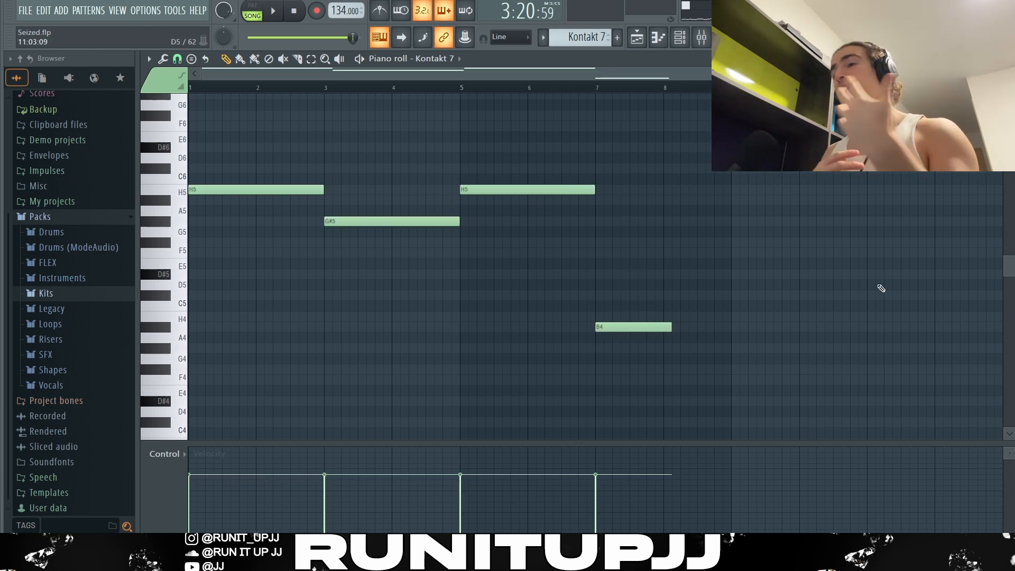
key(space)
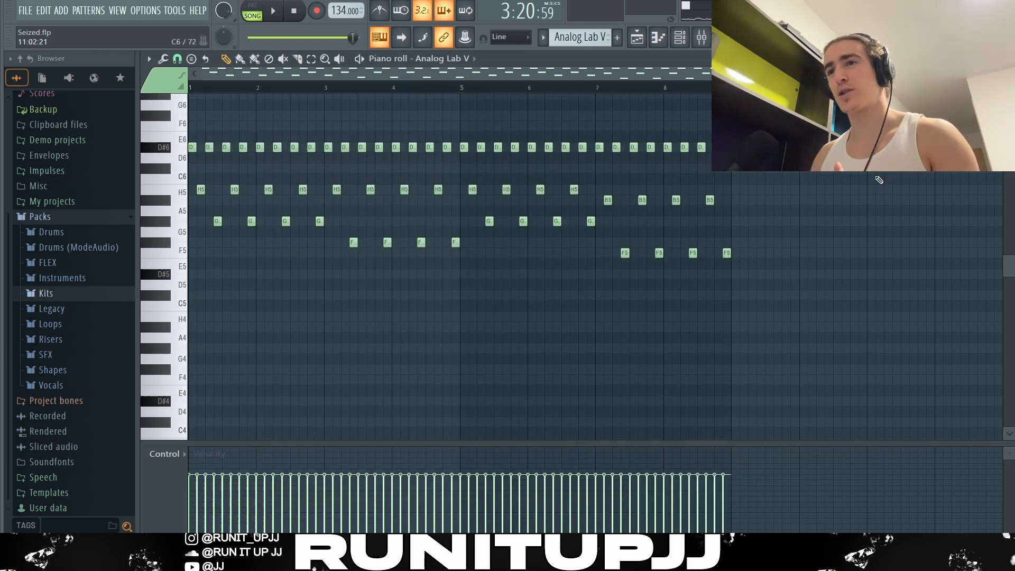
Step: Examine the arpeggio pattern by selecting its repeated D#6 notes, the first H5 and G#5 notes, and the first two bars
scroll(885, 243, up, 1)
drag(827, 175, 190, 186)
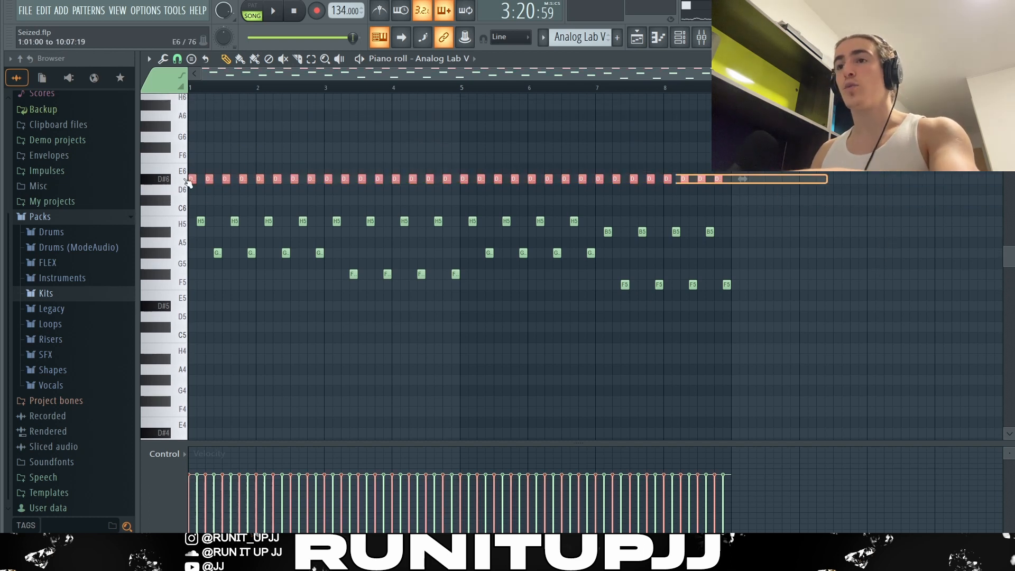
click(201, 221)
shift+click(218, 252)
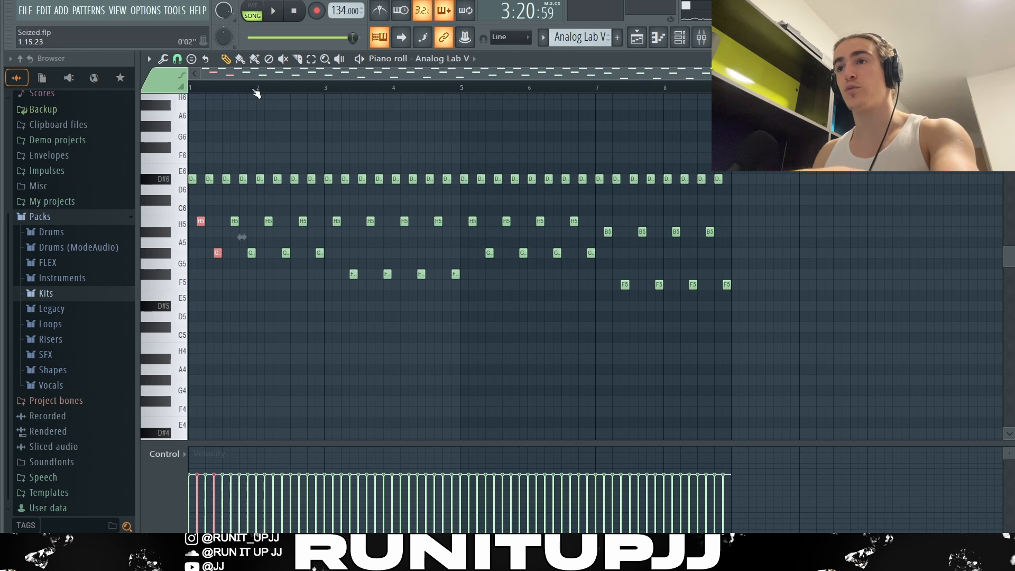
drag(326, 94, 49, 124)
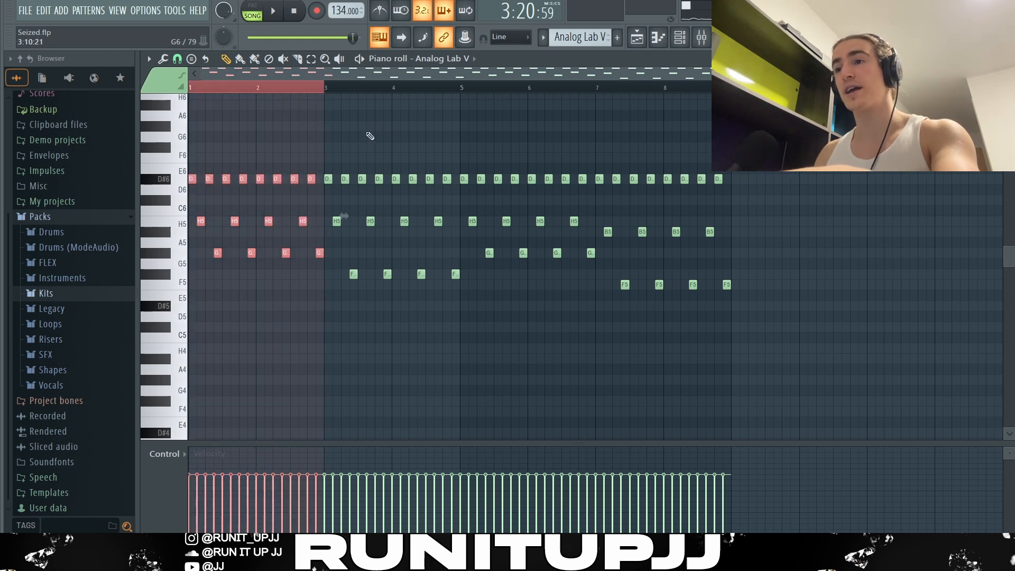
Step: Examine the arpeggio's changing lower notes from bar 3 onward, clear the selection and play the arpeggio back
drag(339, 265, 516, 320)
drag(478, 254, 609, 265)
drag(608, 296, 601, 207)
ctrl+click(621, 215)
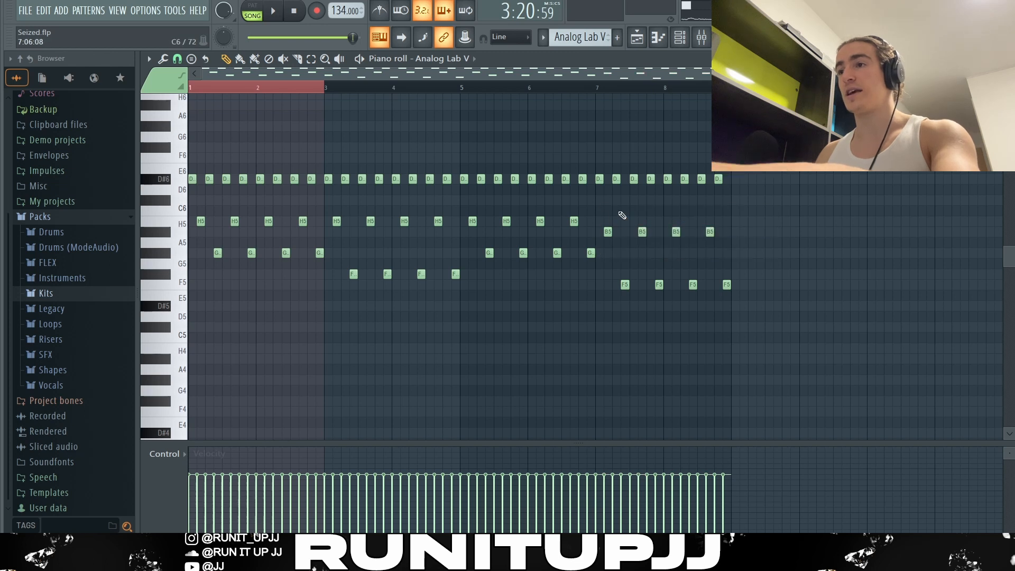
ctrl+click(915, 231)
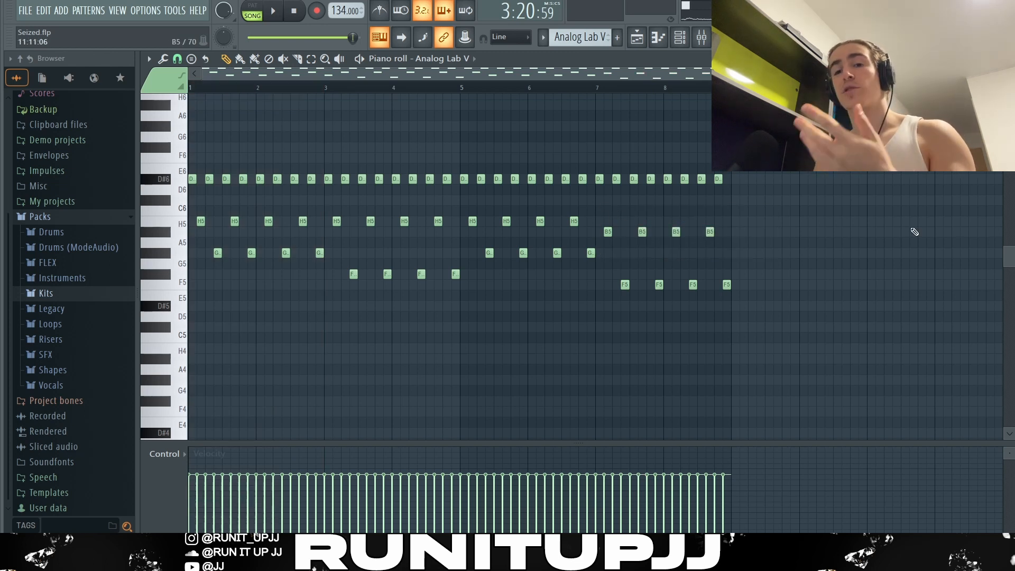
key(space)
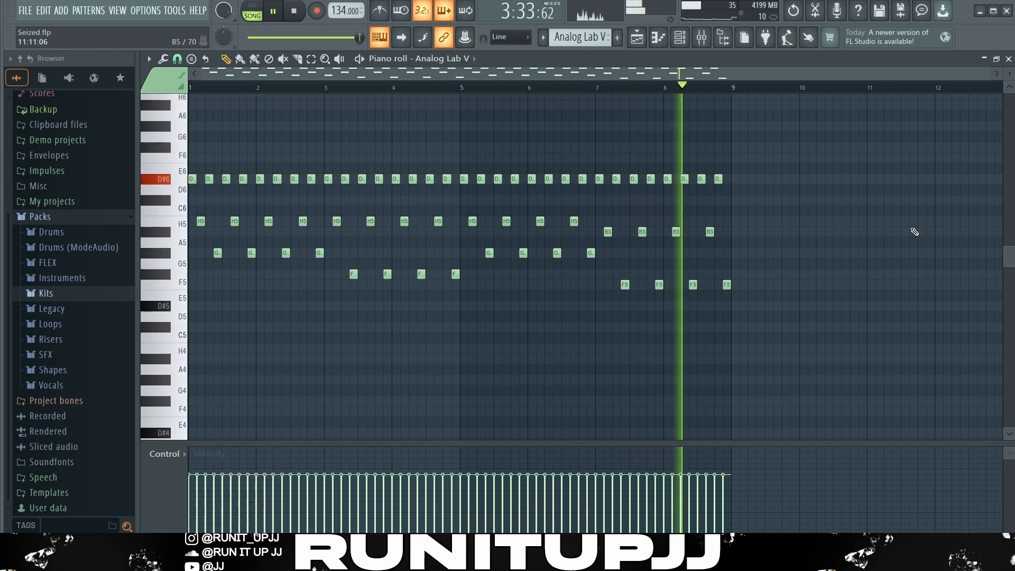
key(space)
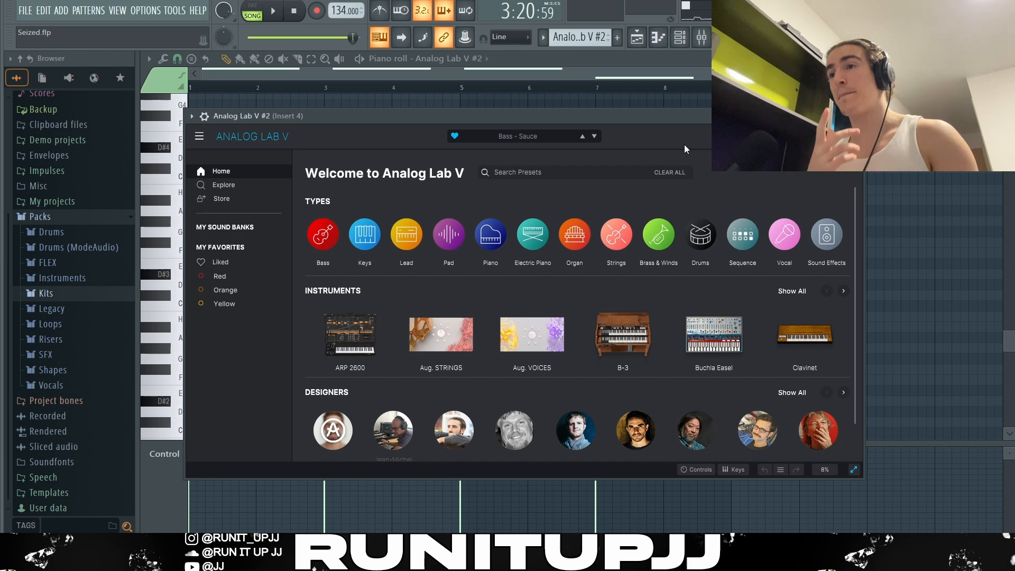
Step: Examine the Analog Lab V bass part's notes and the gaps between them, and play it back
click(246, 228)
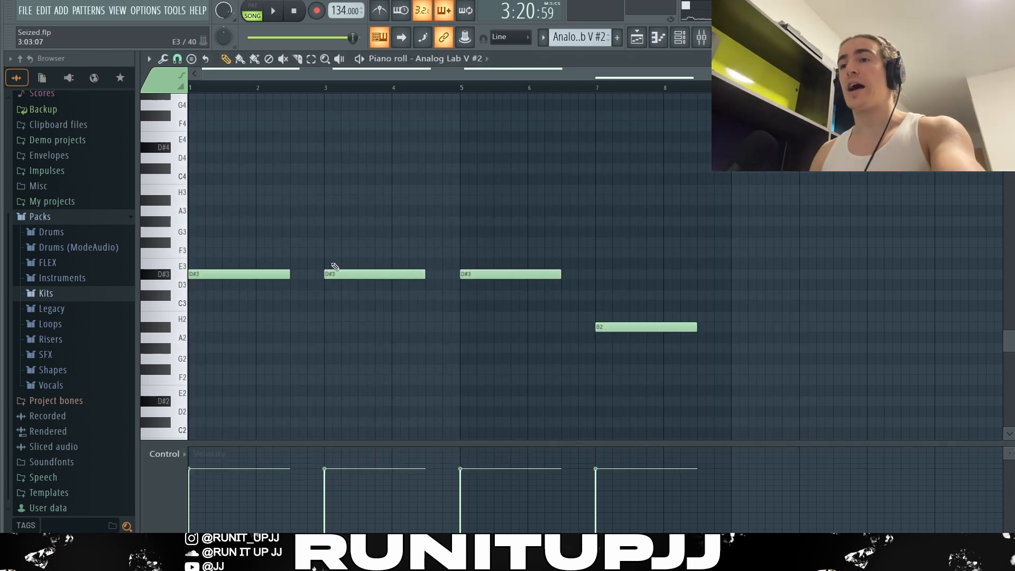
drag(297, 275, 317, 287)
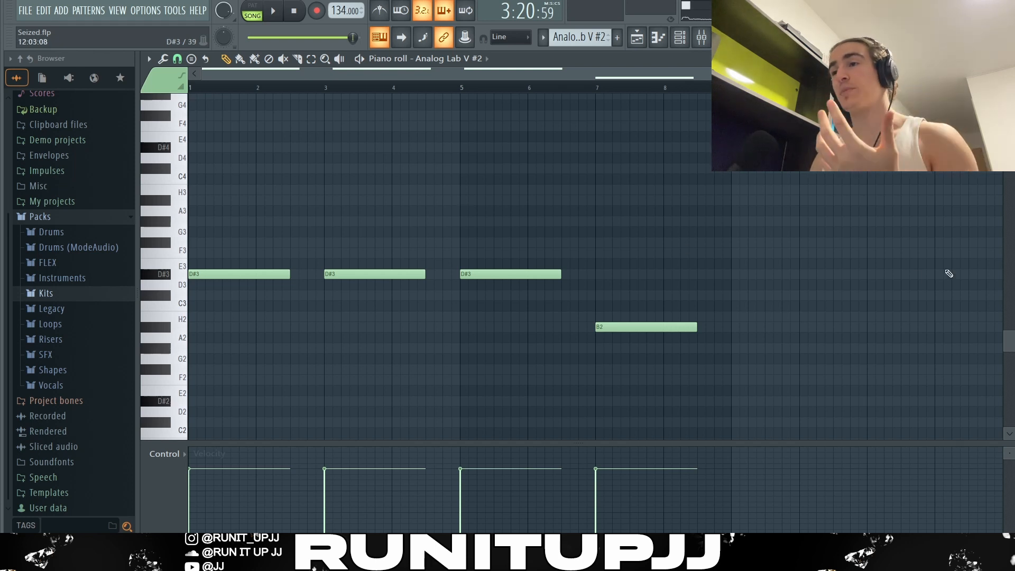
key(space)
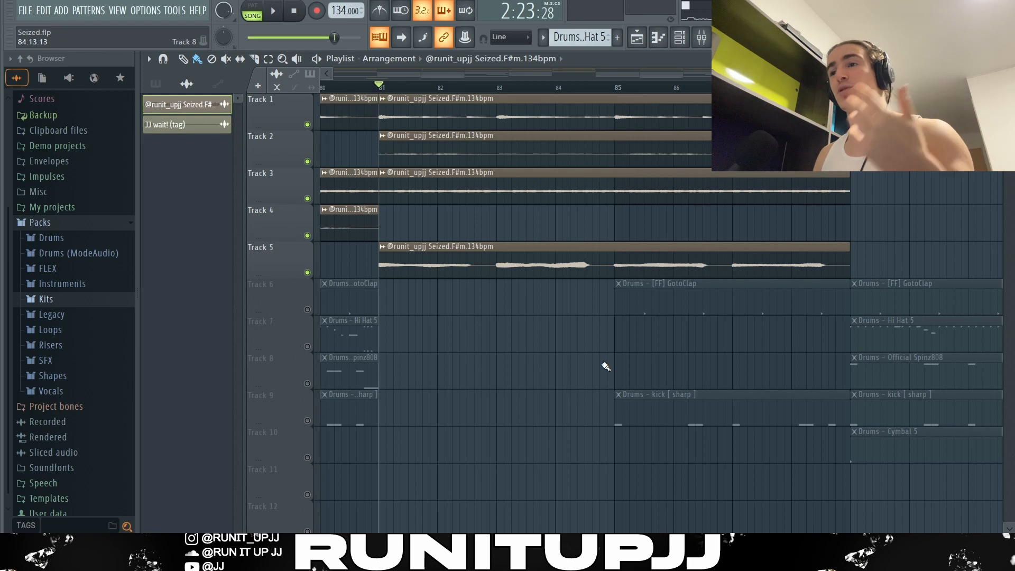
Step: Reset the time-stretching pitch of the Track 5 audio clip and play the arrangement from bar 81
key(space)
key(space)
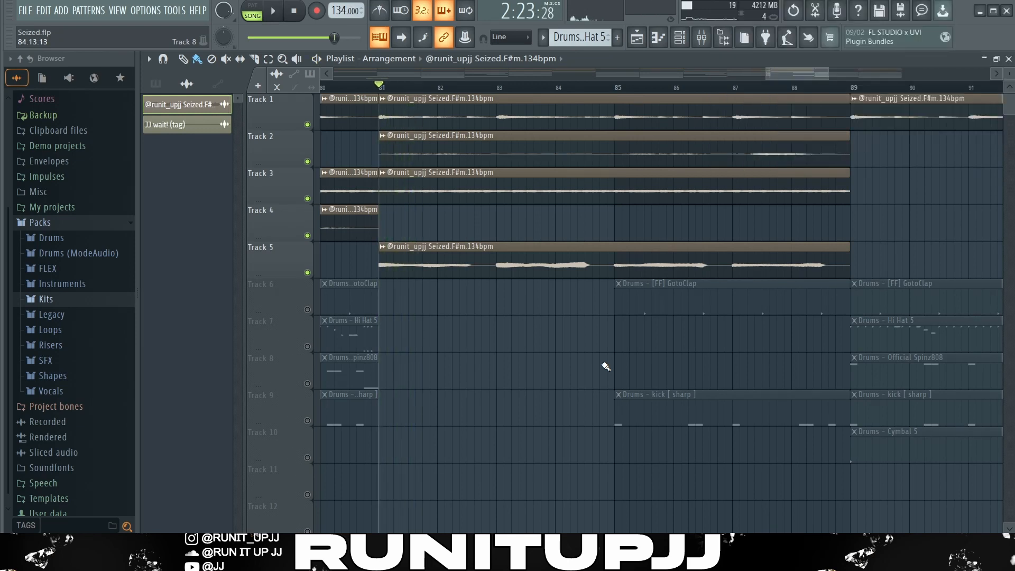
double_click(516, 272)
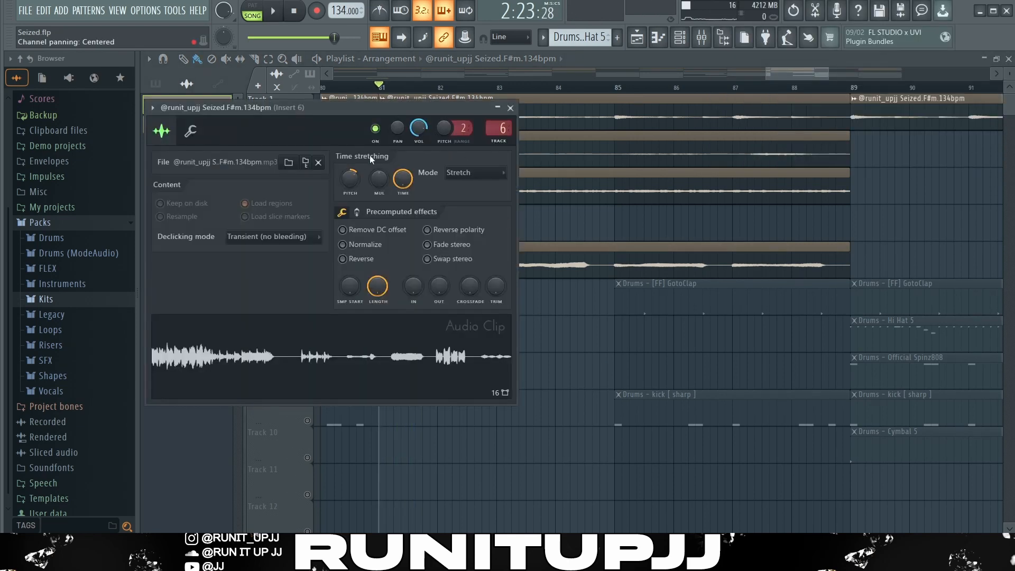
key(space)
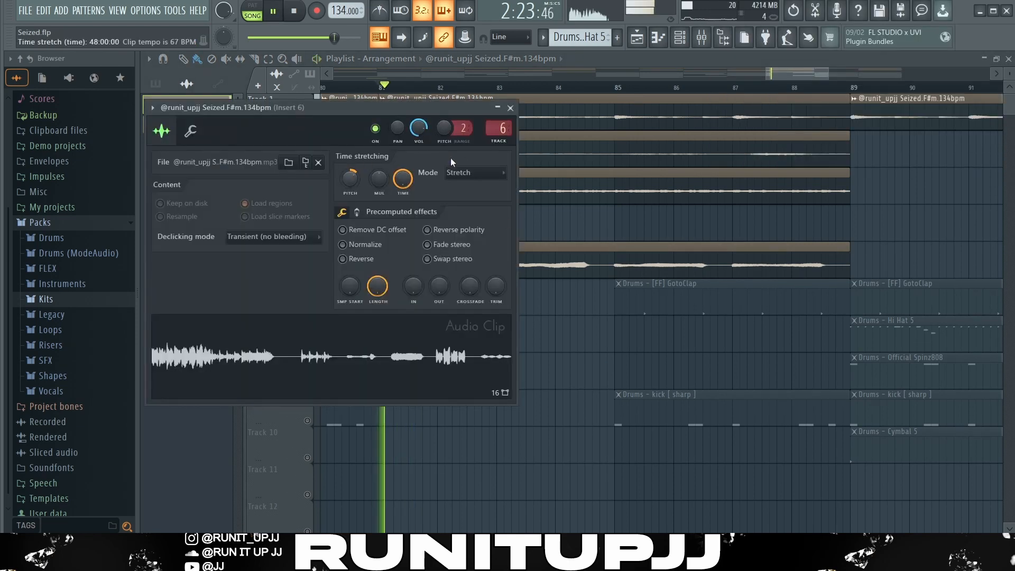
right_click(352, 185)
click(371, 194)
key(space)
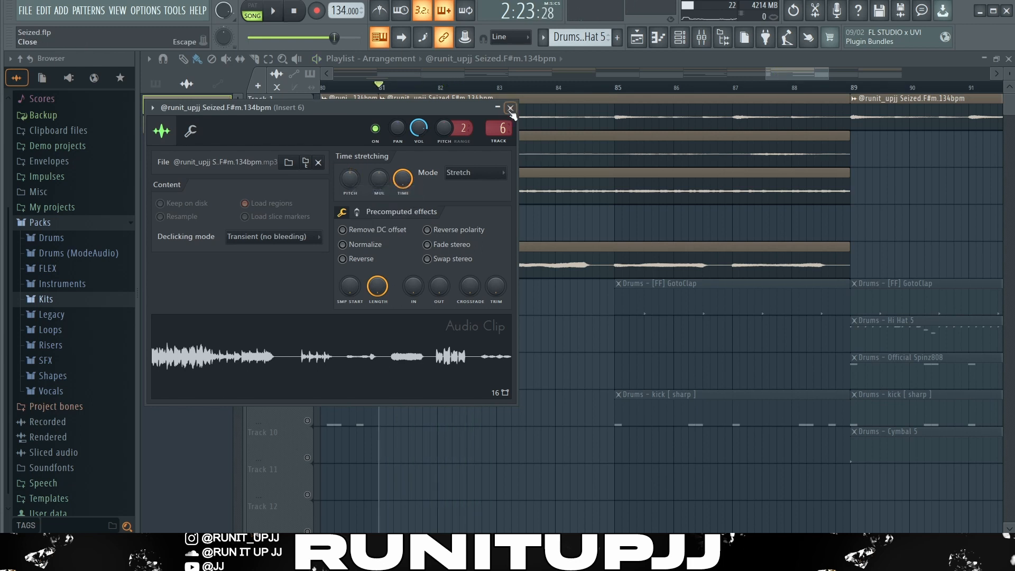
click(511, 108)
key(space)
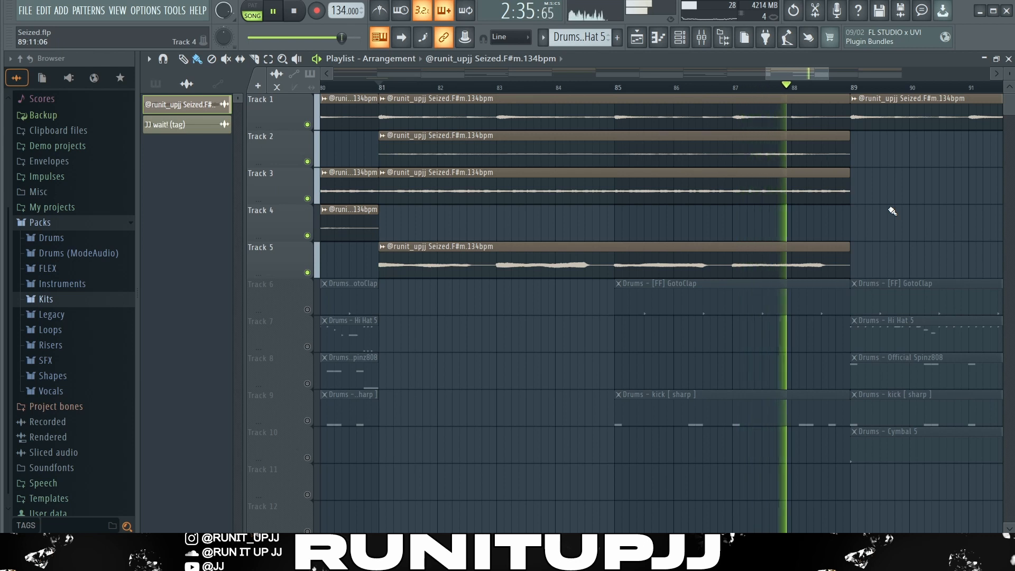
key(space)
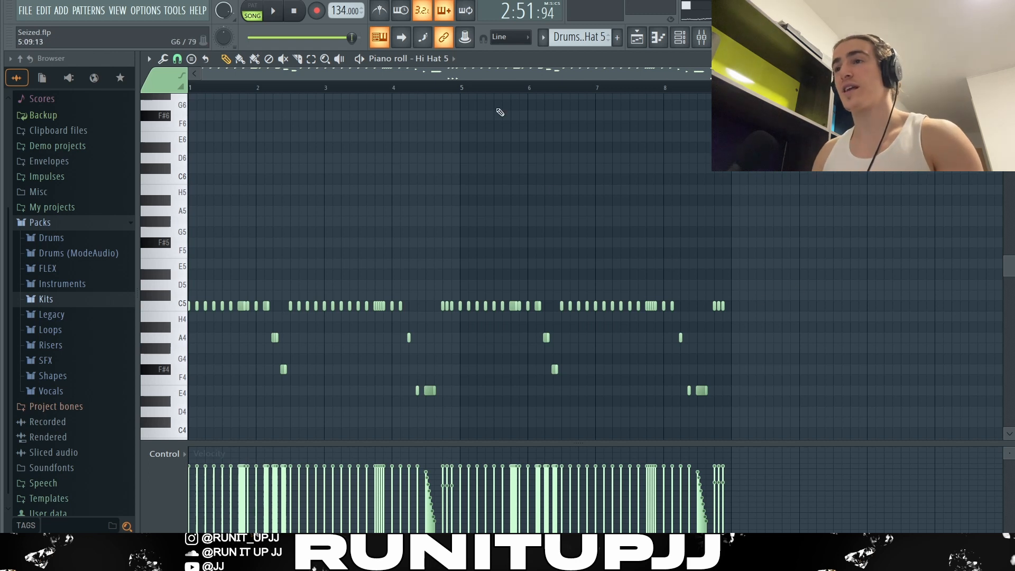
Step: Set the grid snap to 1/4 step and paint short note rolls just above the existing hi-hat rolls in bar 2
drag(464, 94, 190, 90)
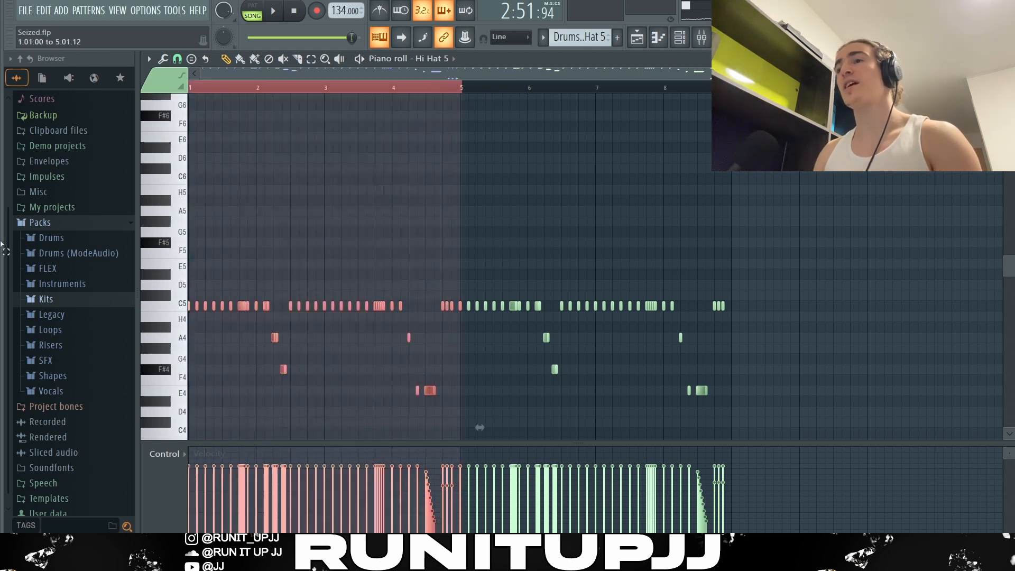
click(177, 59)
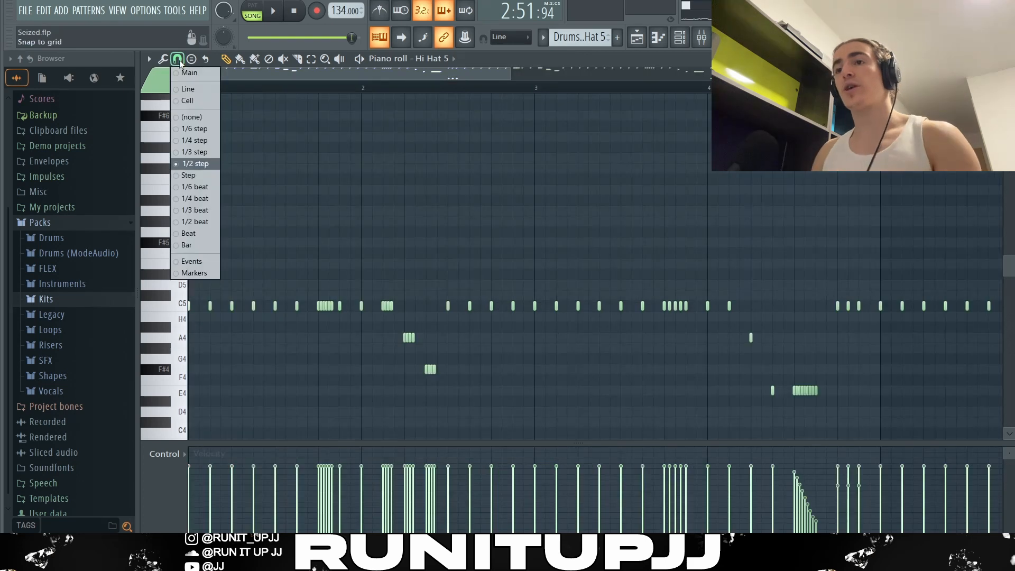
click(195, 142)
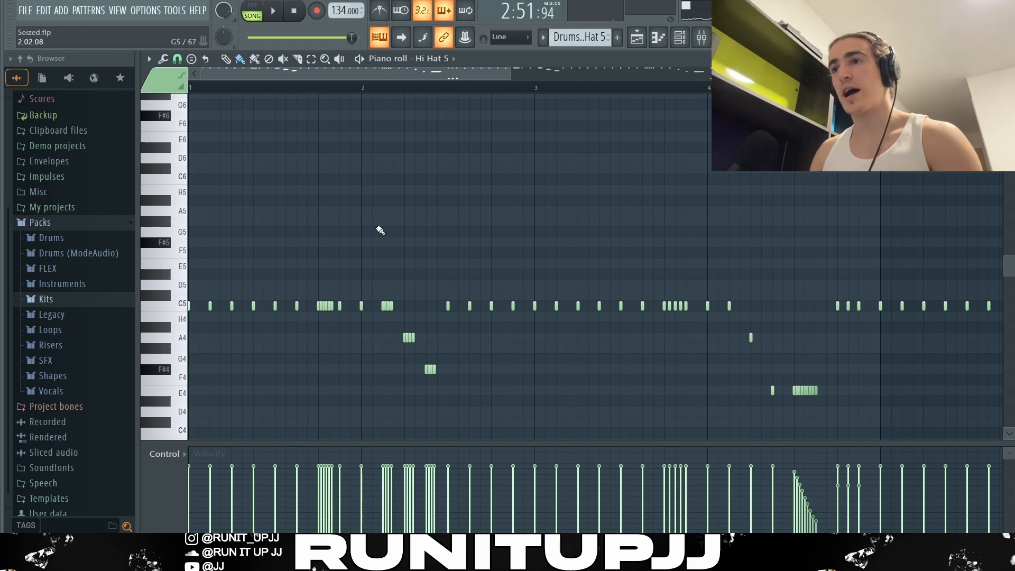
mouse_move(331, 284)
mouse_down()
mouse_move(392, 295)
mouse_move(434, 358)
mouse_up()
right_click(336, 288)
right_click(326, 286)
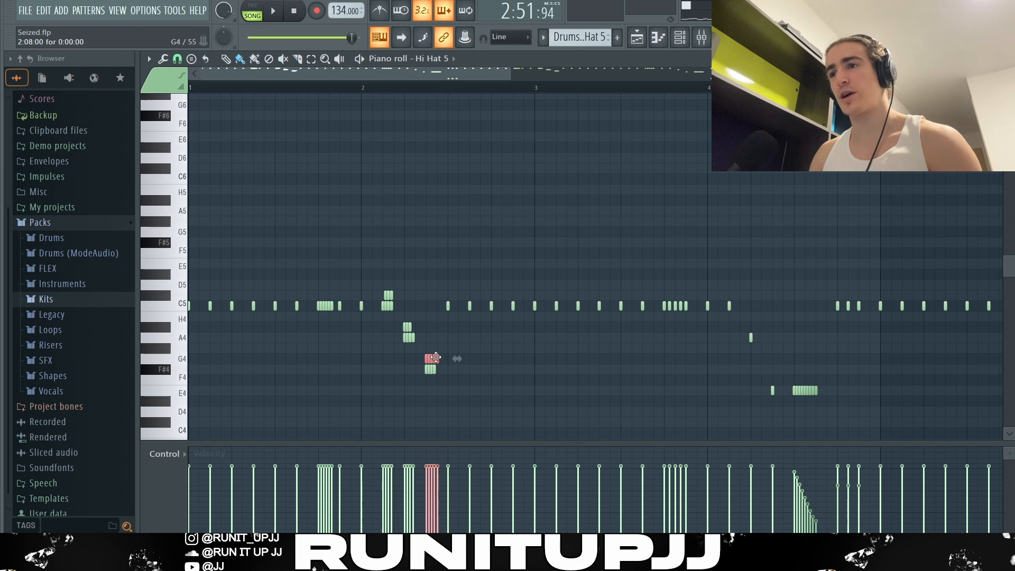
Step: Paint individual C#5 notes at 1/2-step spacing above the hi-hat roll near the end of bar 3
scroll(642, 321, up, 3)
click(581, 295)
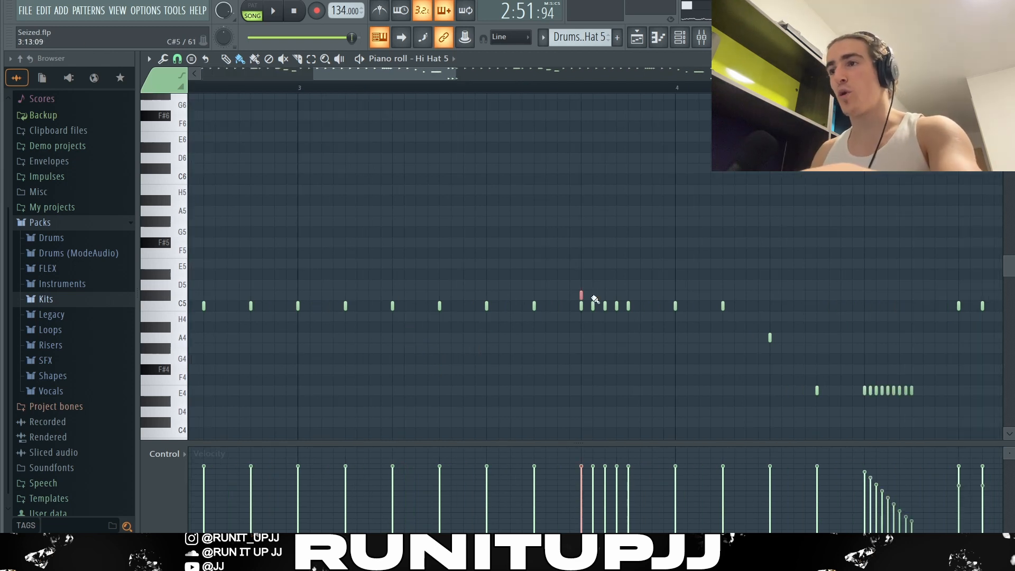
click(593, 295)
click(605, 295)
click(622, 295)
right_click(622, 295)
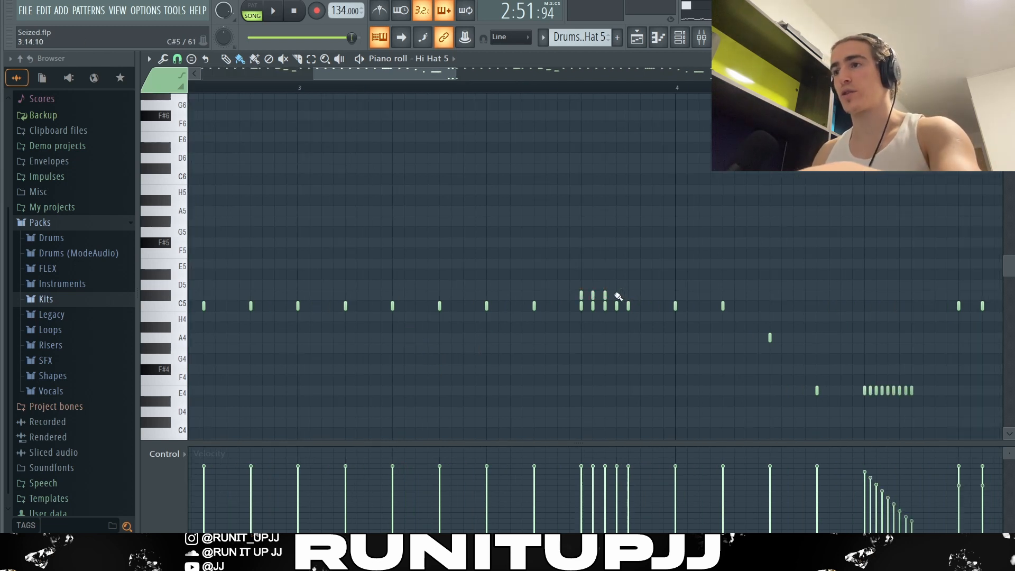
click(617, 296)
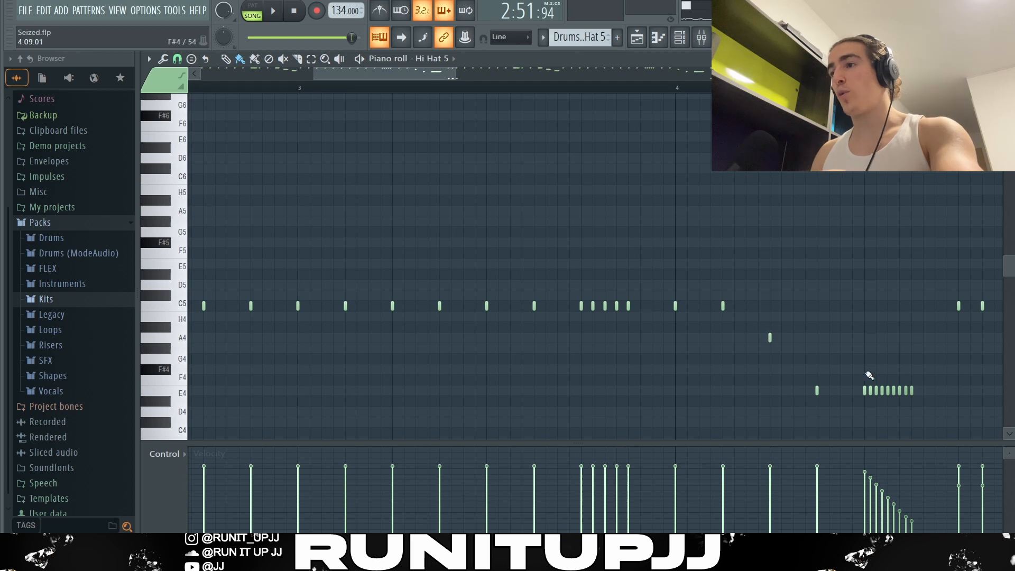
Step: Paint a roll of F#4 notes above the roll in bar 4, ramp its velocities downward, and delete it
drag(869, 370, 924, 369)
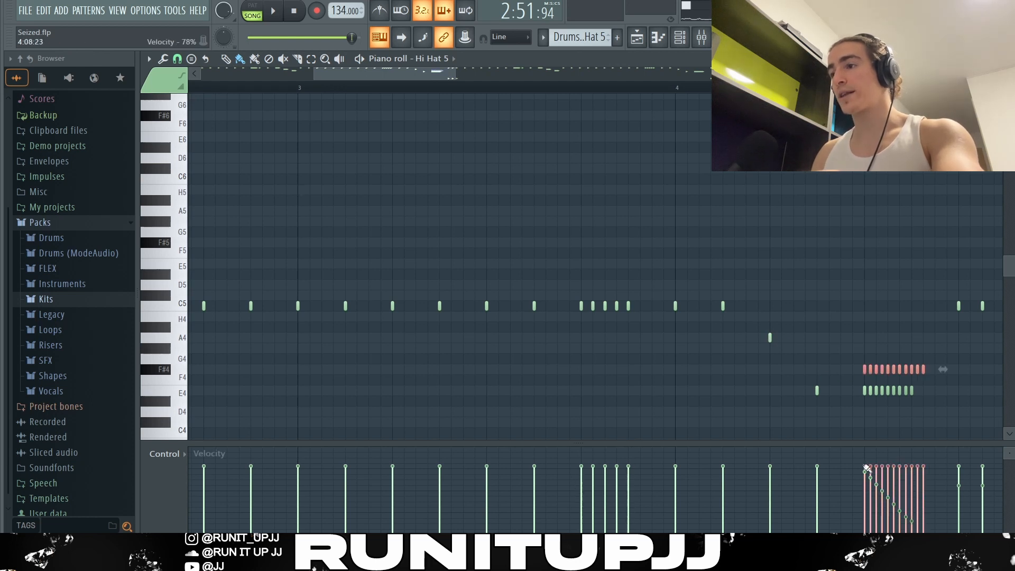
drag(867, 468, 921, 525)
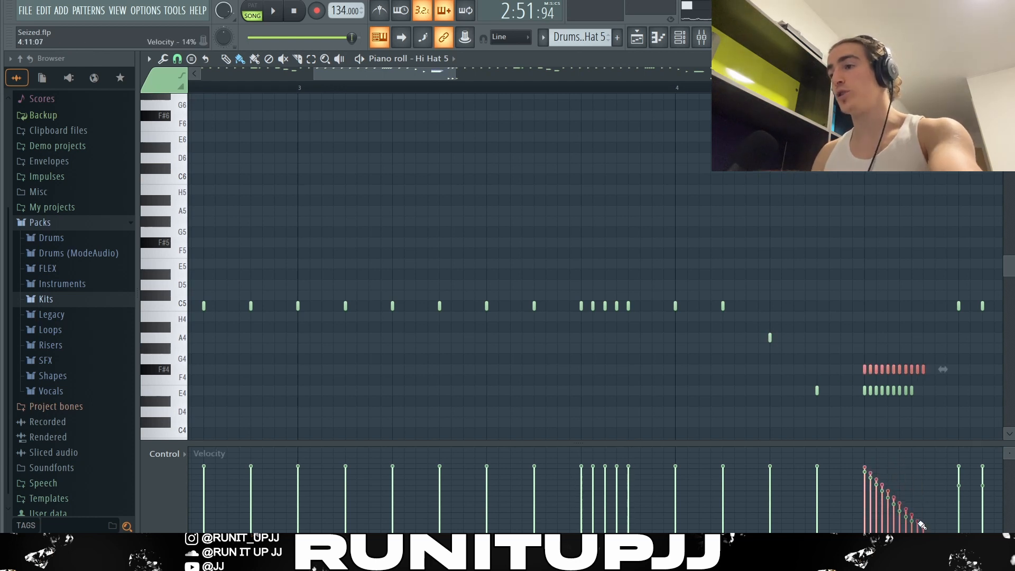
key(Delete)
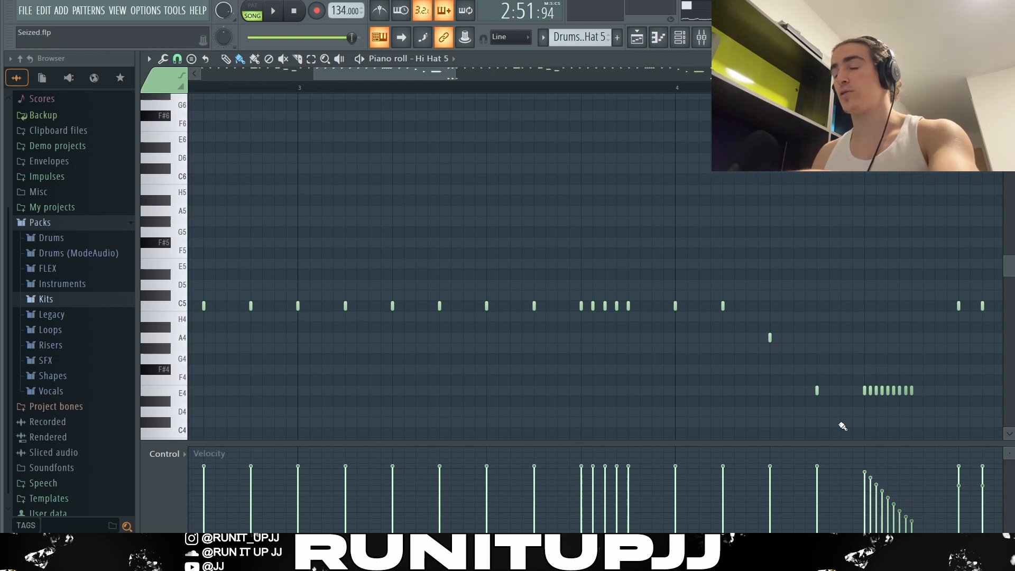
Step: Play back the full Hi Hat 5 pattern and examine the lowest-pitched notes at the ends of bars 4 and 8
scroll(767, 372, down, 6)
key(p)
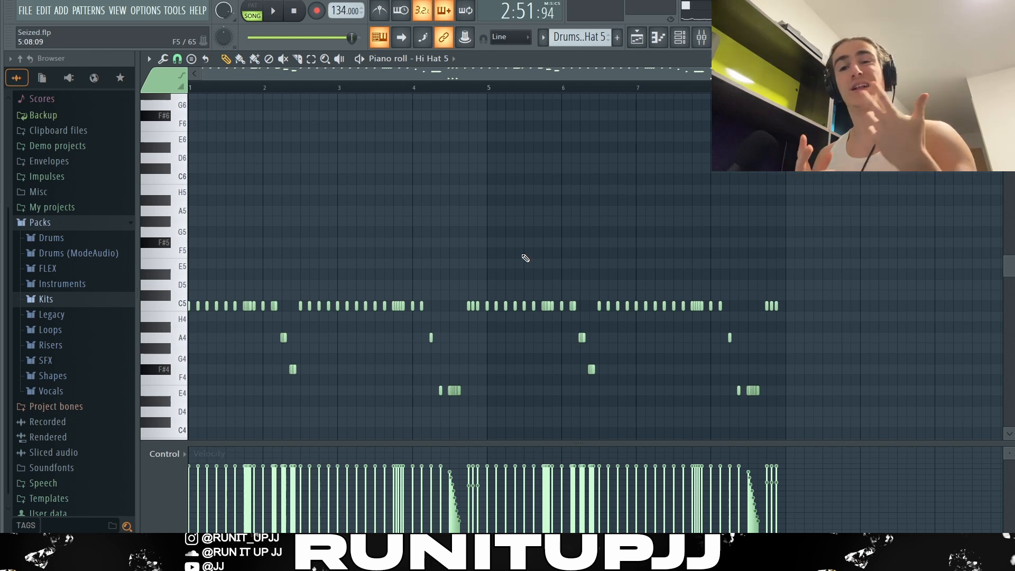
key(space)
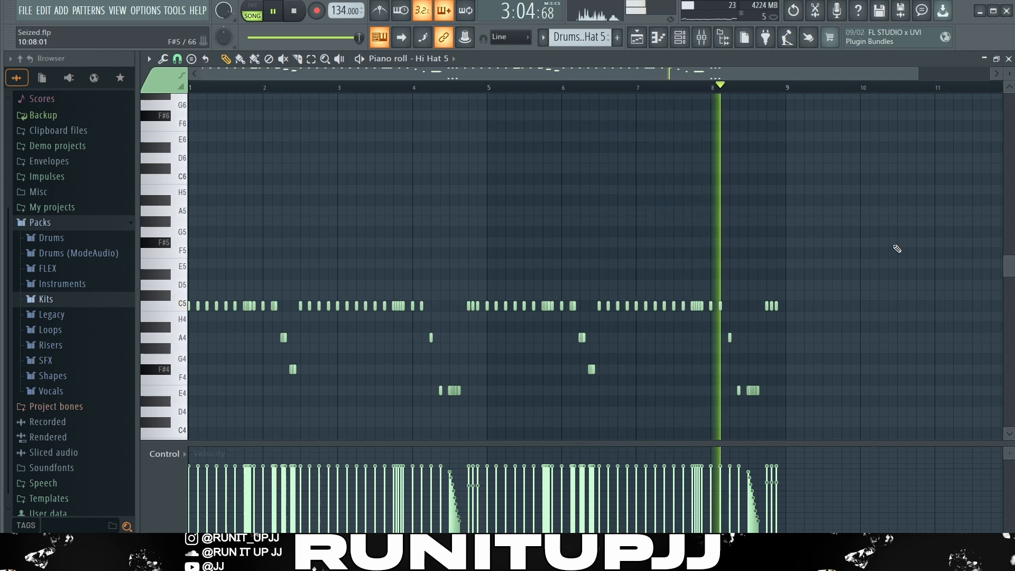
scroll(897, 248, down, 2)
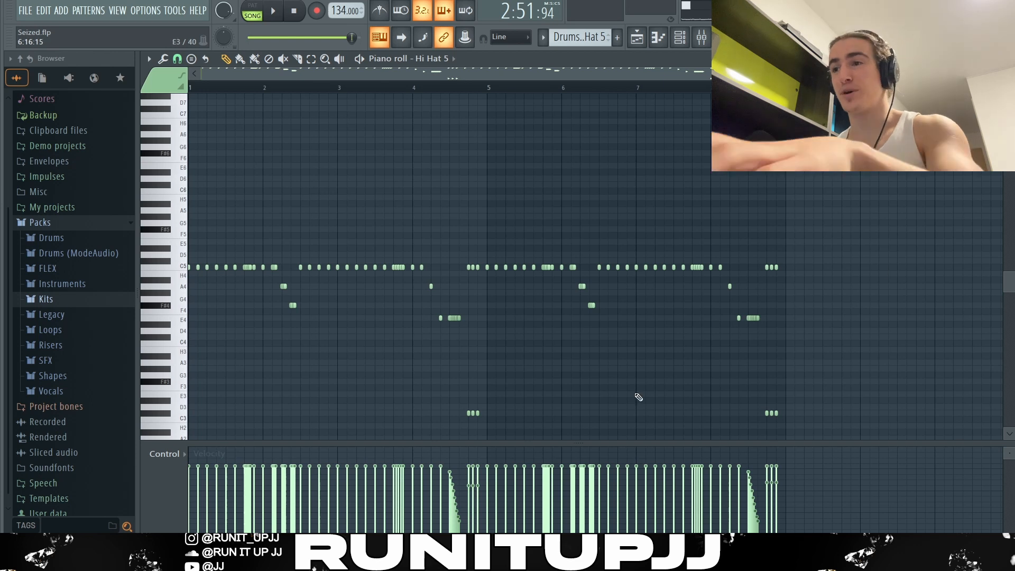
drag(469, 411, 817, 409)
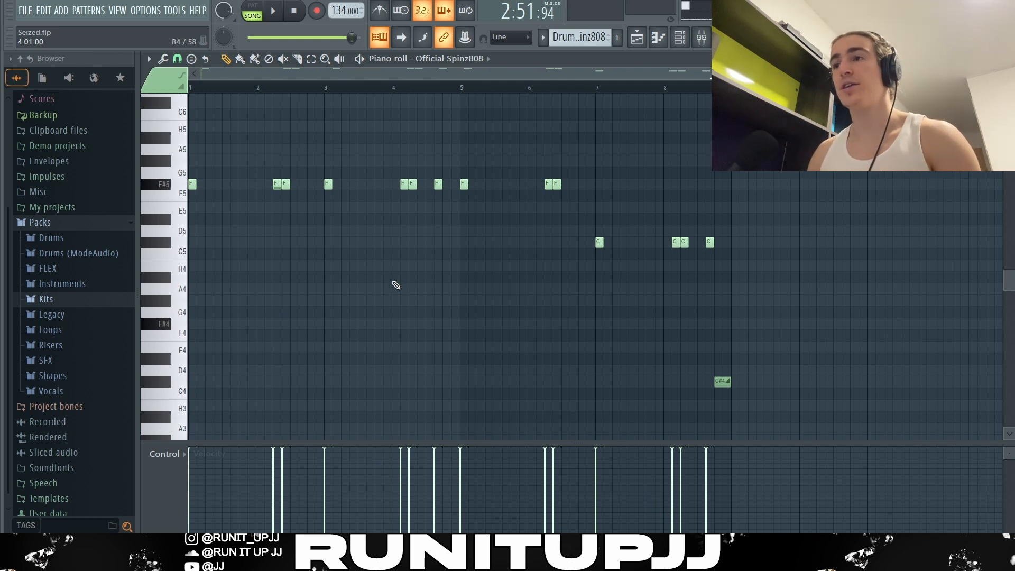
Step: Try duplicating the 808 notes of bars 1 to 4 into bars 5 to 8 and lowering the copy to C#5, then undo it
drag(462, 88, 191, 87)
key(ctrl+b)
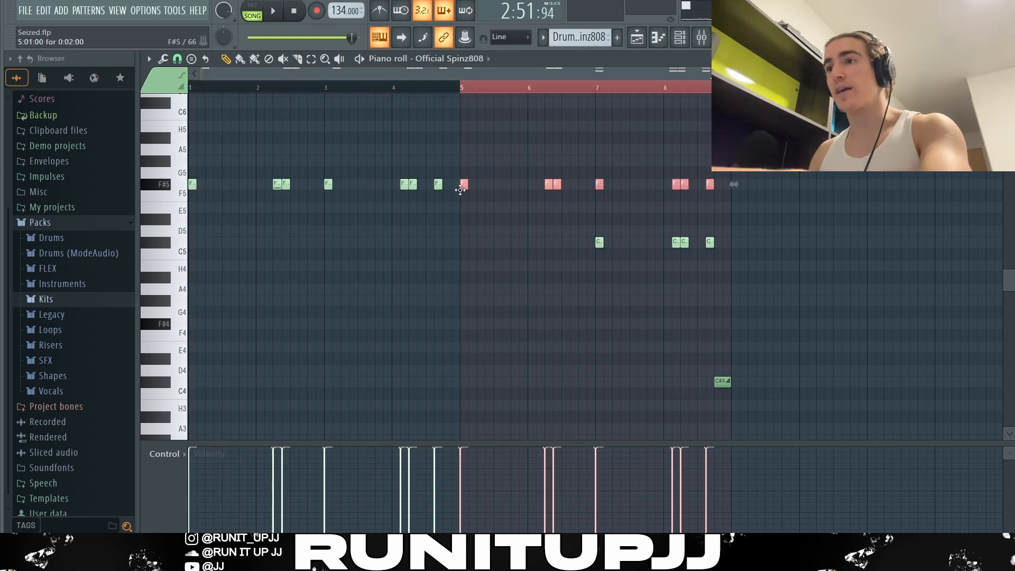
drag(460, 190, 464, 243)
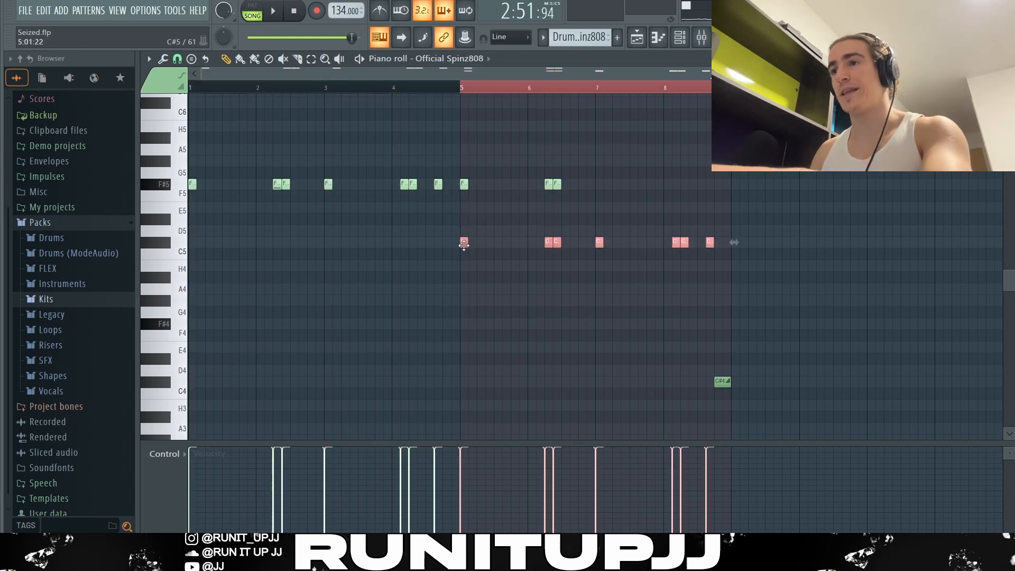
key(ctrl+z)
key(ctrl+z)
key(ctrl+z)
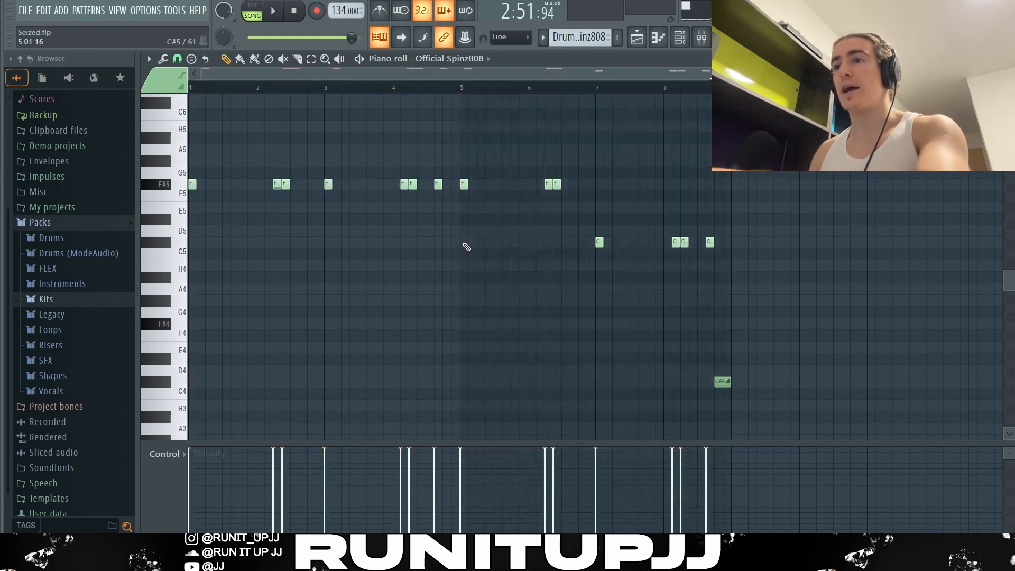
Step: Examine the Official Spinz808 pattern group by group, from the F#5 notes to the C#5 notes and the closing C#4 slide
drag(189, 168, 321, 248)
drag(327, 168, 431, 251)
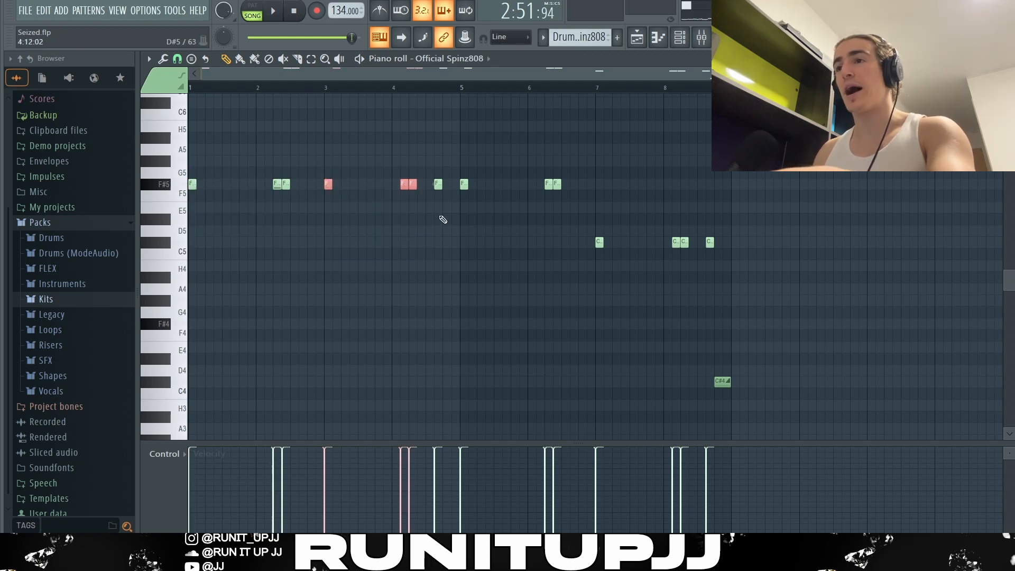
drag(434, 179, 443, 211)
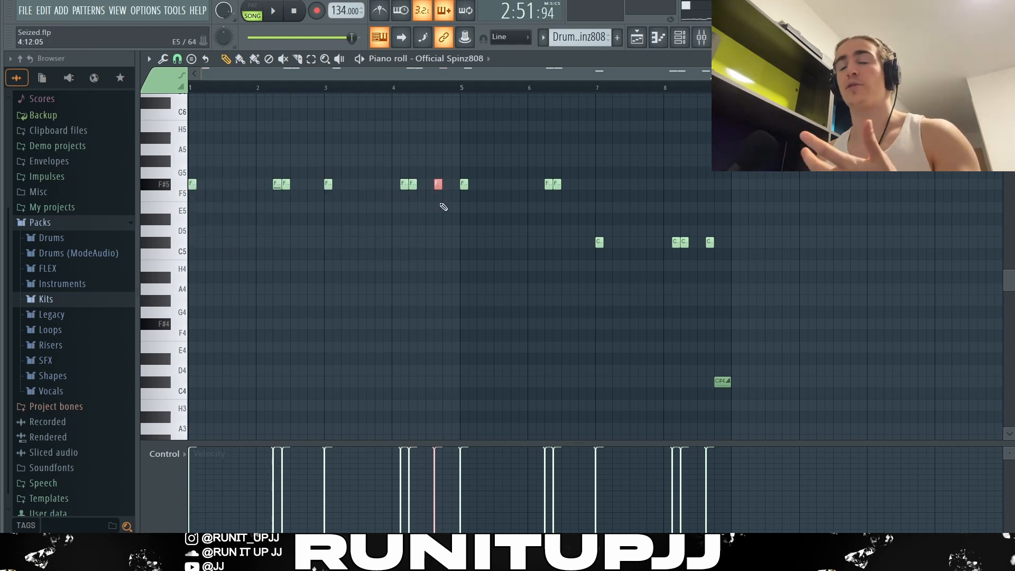
drag(592, 189, 463, 186)
drag(580, 246, 717, 240)
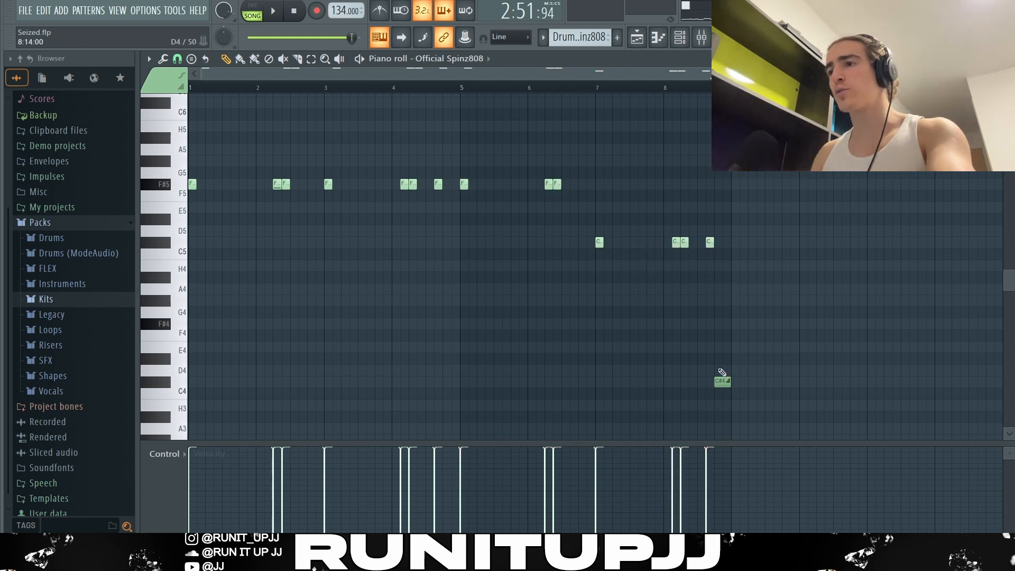
click(723, 381)
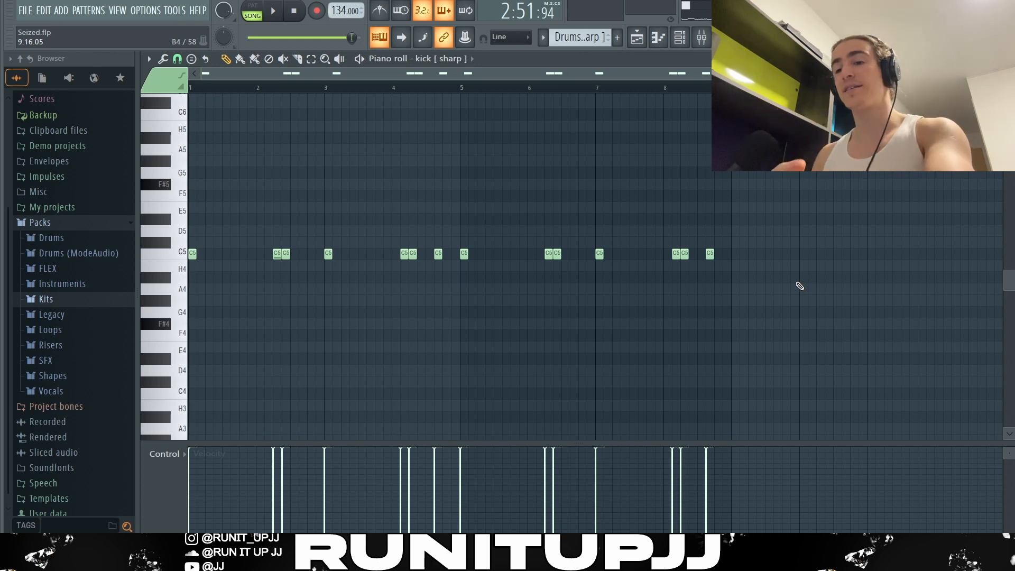
Step: Compare the kick [ sharp ] pattern's C5 notes with the Official Spinz808 pattern, and play the 808 back
key(ctrl+a)
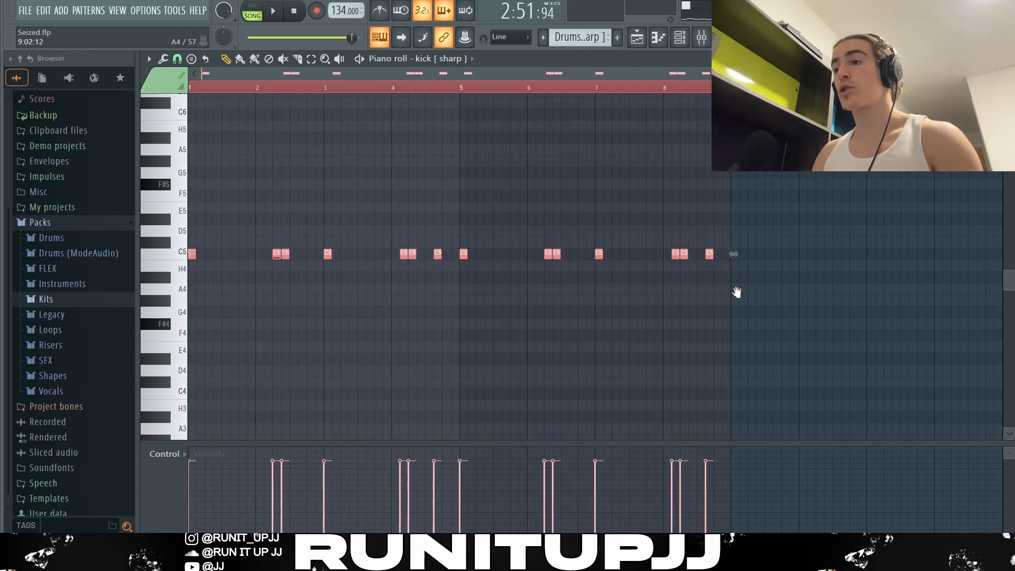
scroll(732, 293, up, 1)
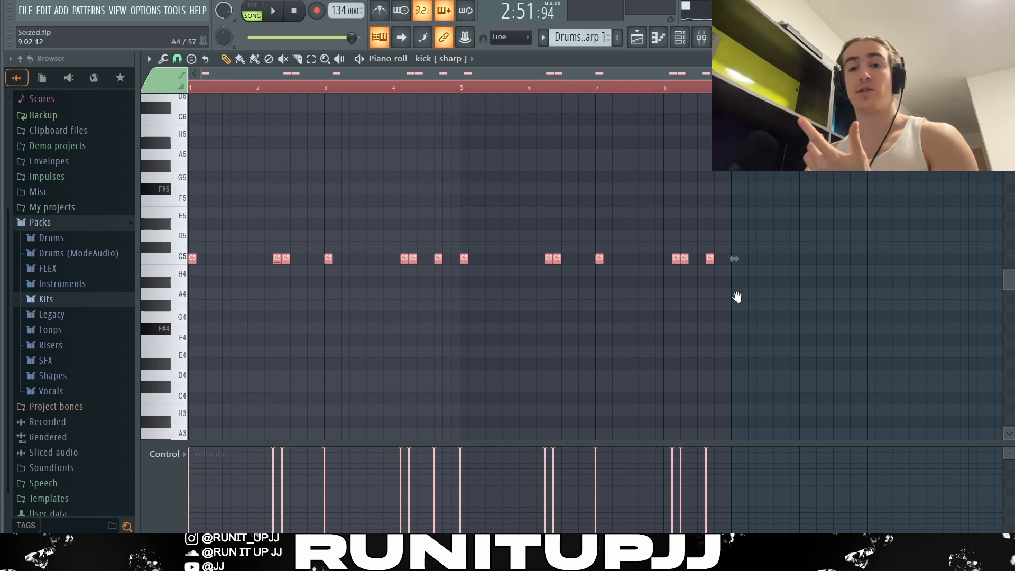
scroll(738, 297, down, 2)
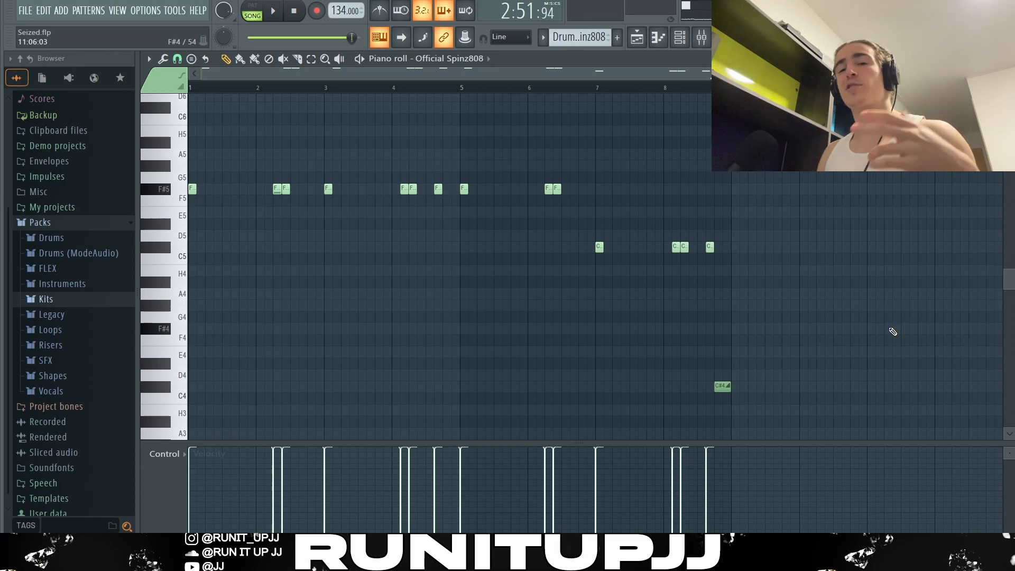
key(space)
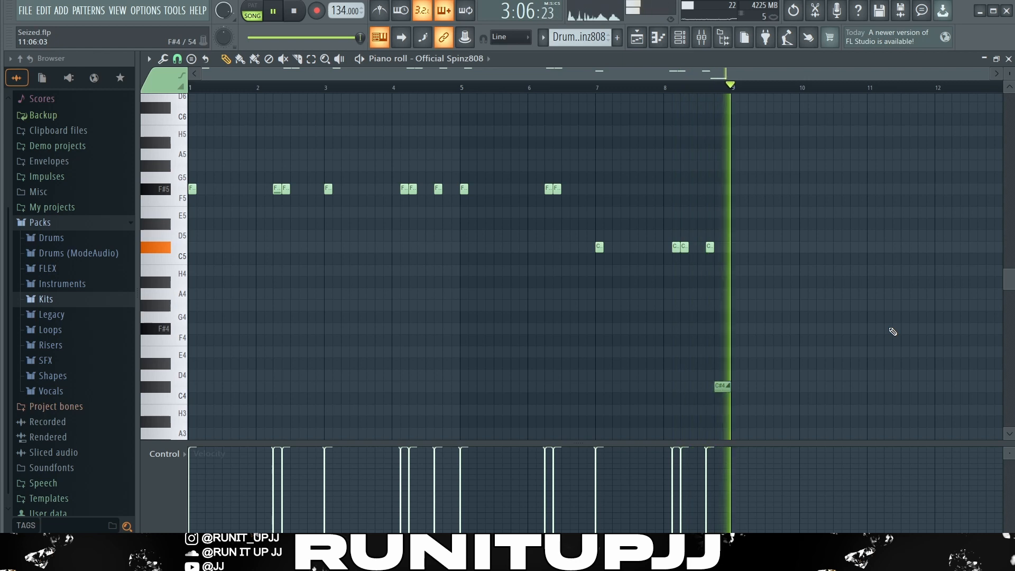
key(space)
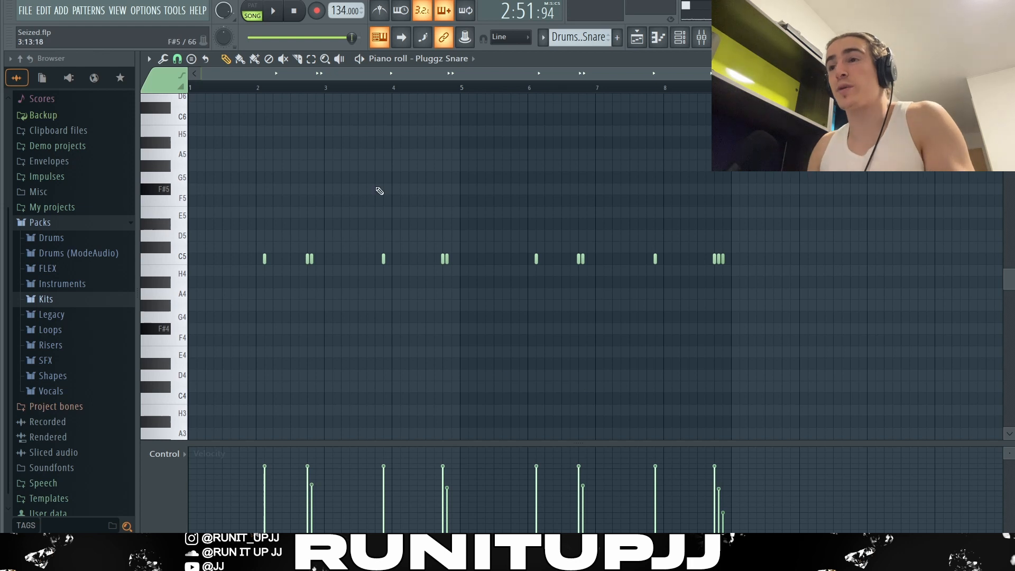
Step: Examine the Pluggz Snare notes in the first two bars and the velocities of the paired hits in bar 2
drag(328, 90, 191, 90)
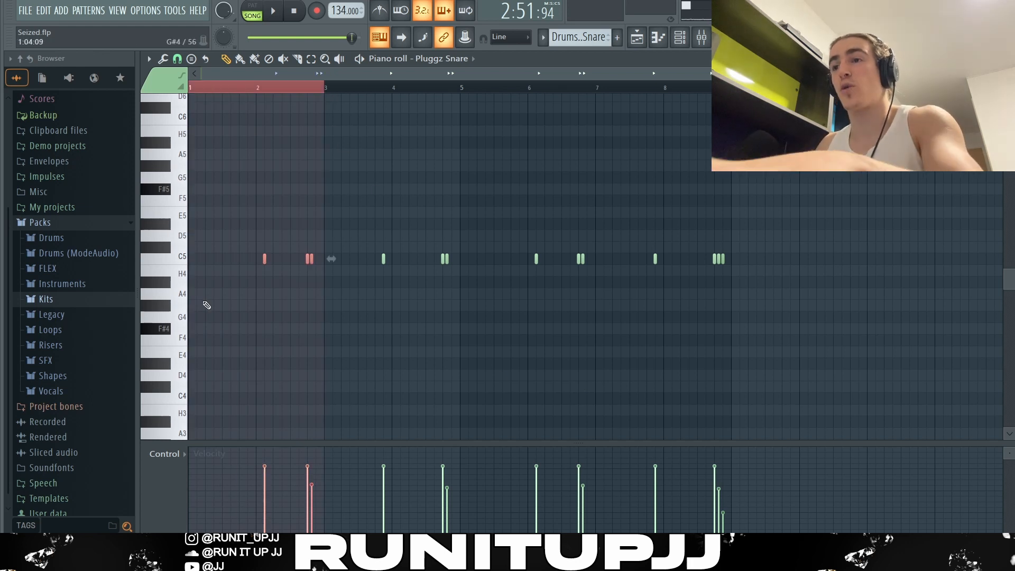
scroll(222, 315, up, 4)
drag(428, 233, 462, 275)
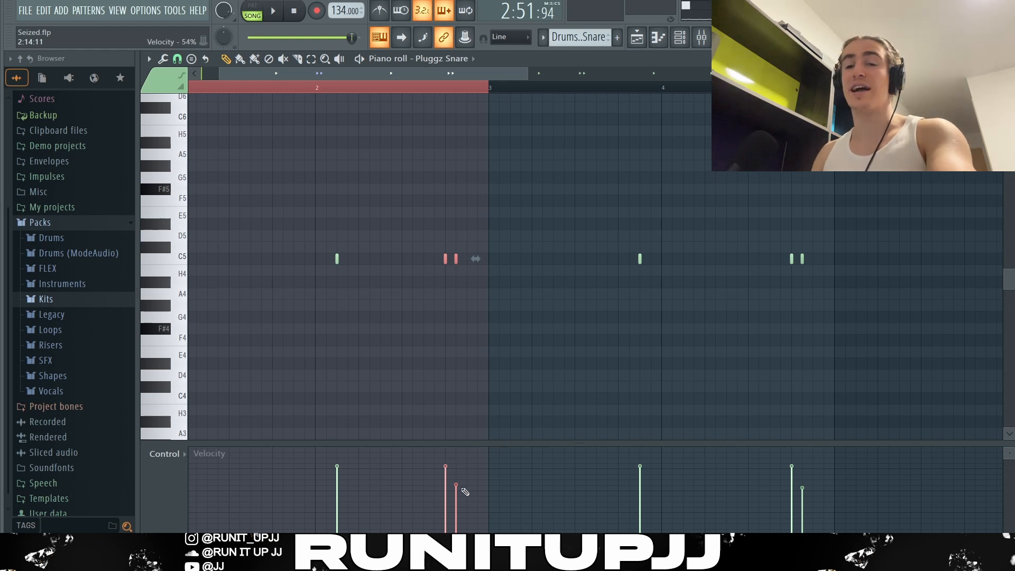
key(ctrl+d)
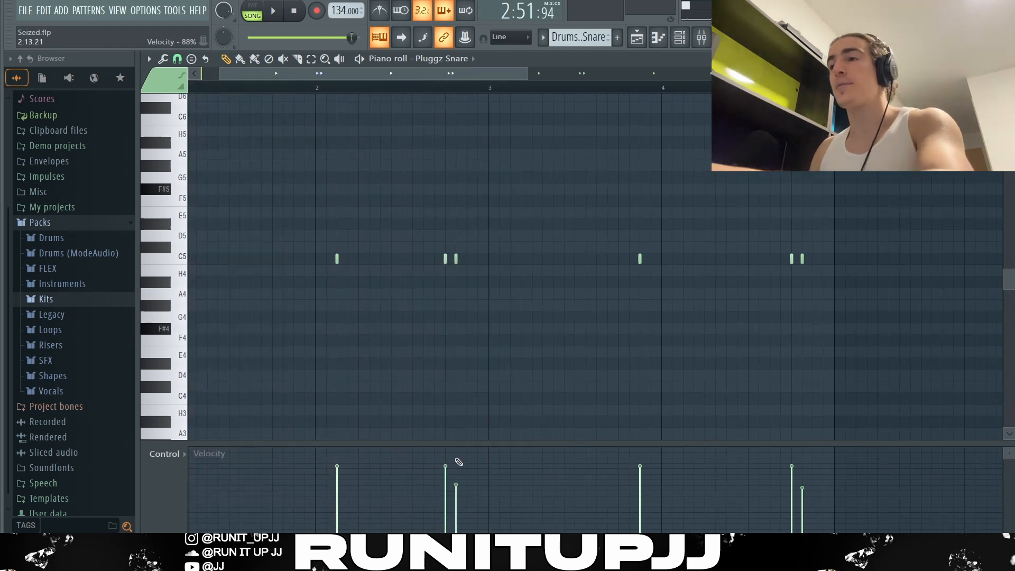
Step: Select the three closing snare notes in bar 8 and reshape their velocities into an even descending ramp
scroll(759, 291, down, 4)
drag(758, 272, 706, 259)
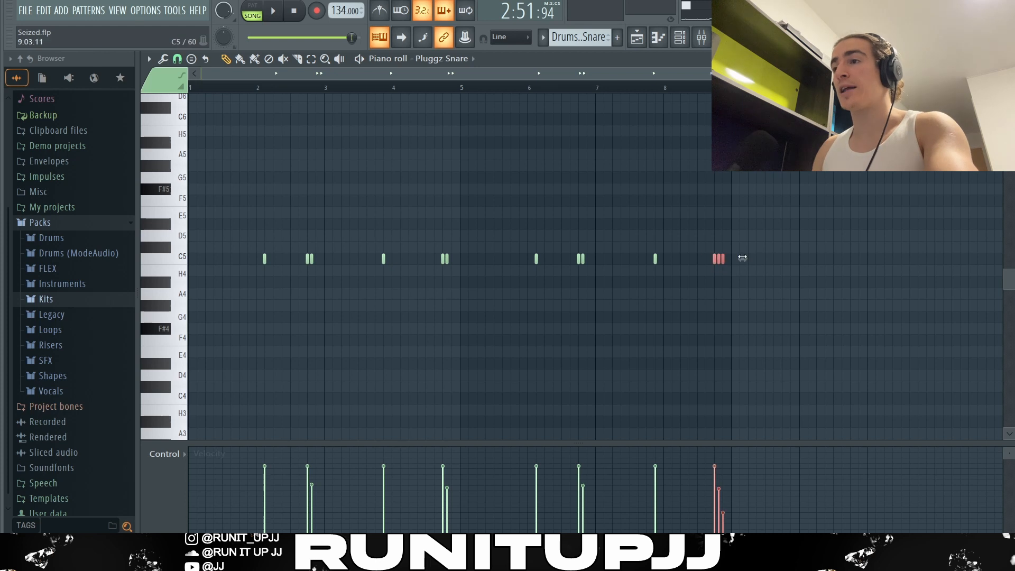
ctrl+click(743, 317)
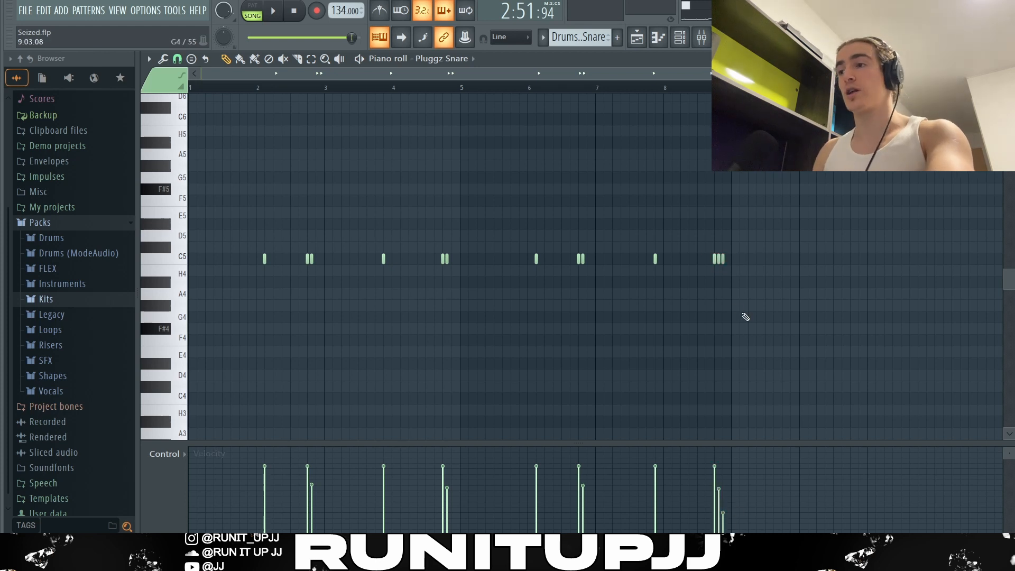
scroll(742, 317, up, 3)
drag(672, 262, 740, 281)
scroll(778, 324, up, 5)
scroll(778, 324, up, 3)
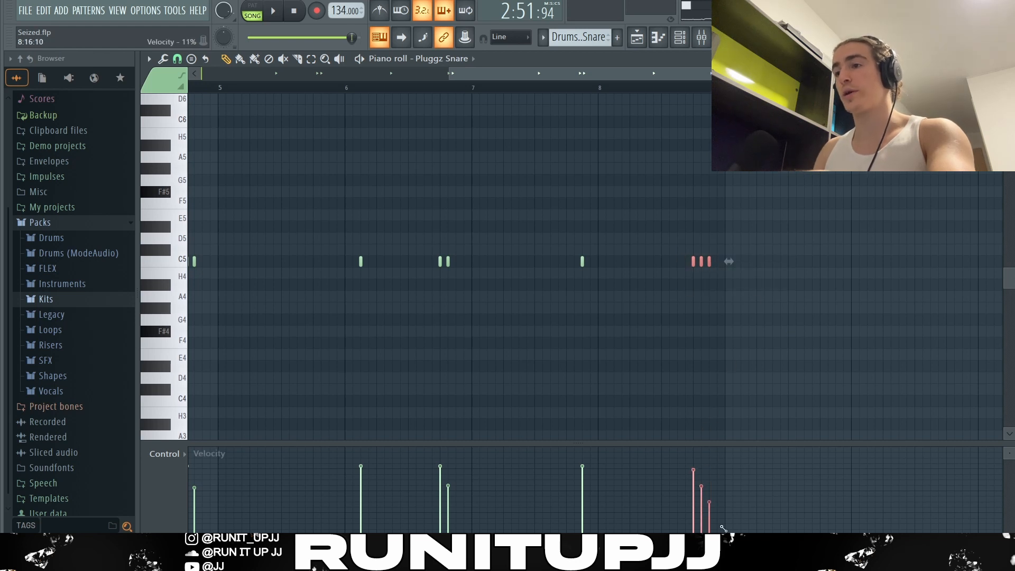
Step: Show the playlist arrangement and play it from bar 97
key(F5)
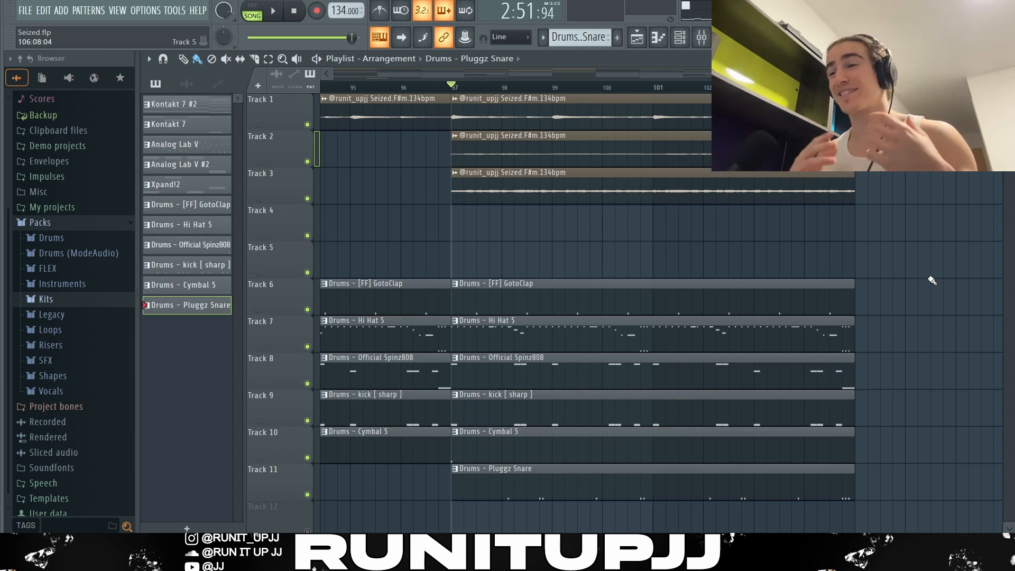
key(space)
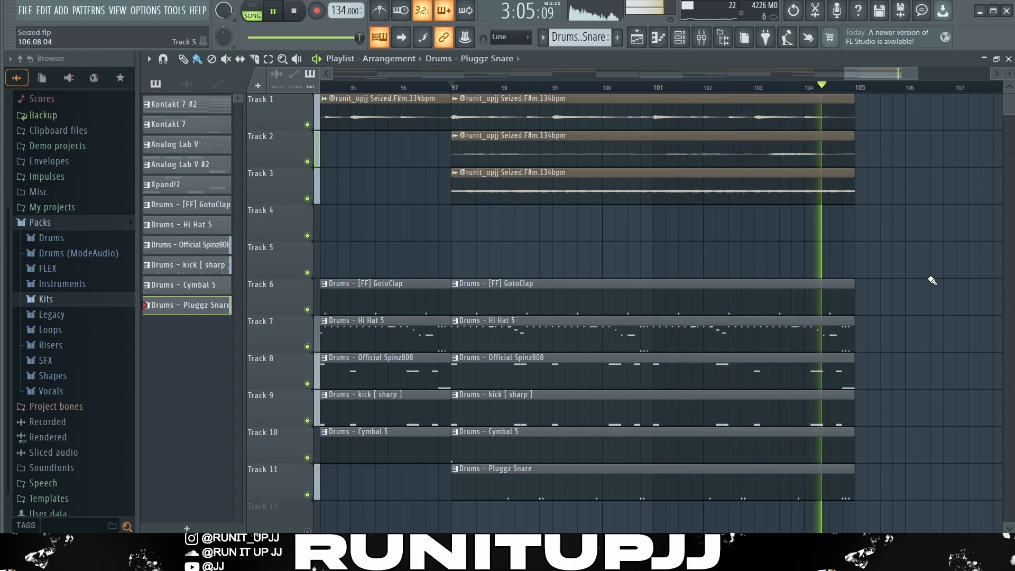
key(space)
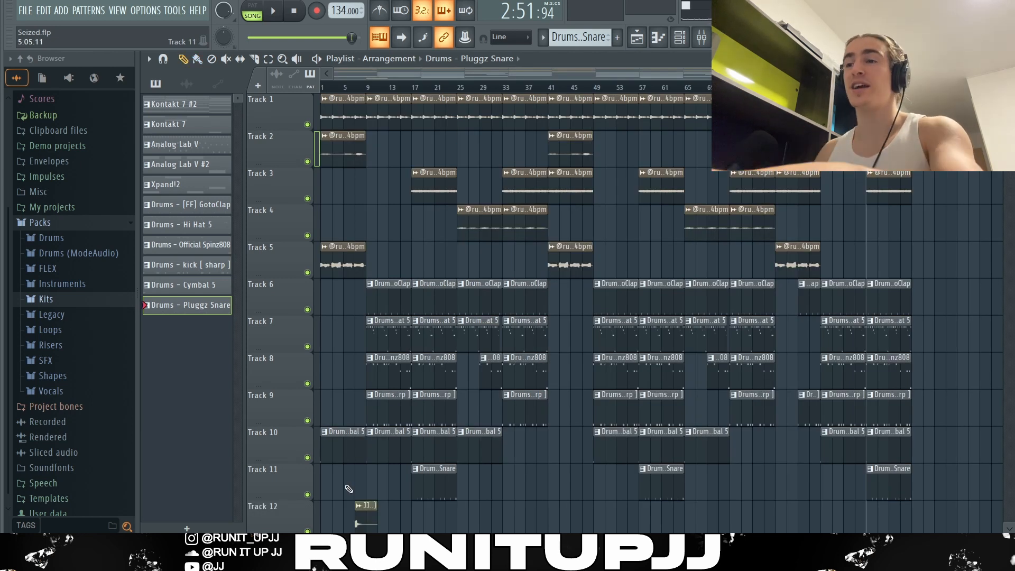
Step: Examine the intro clips in bars 1 to 8, covering the audio layers, the cymbal and the Track 12 clip
click(348, 430)
drag(341, 309, 353, 112)
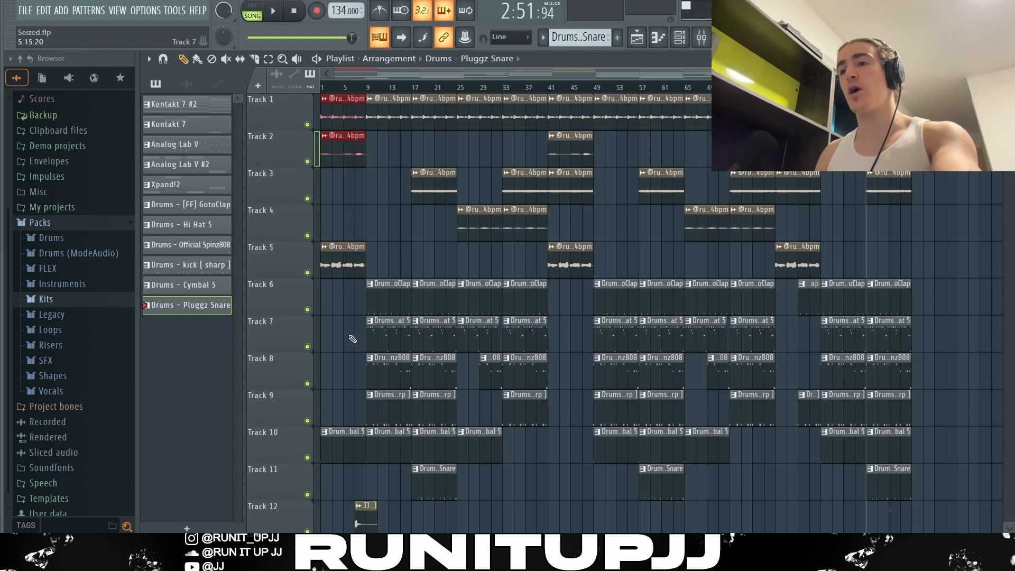
drag(334, 498, 349, 94)
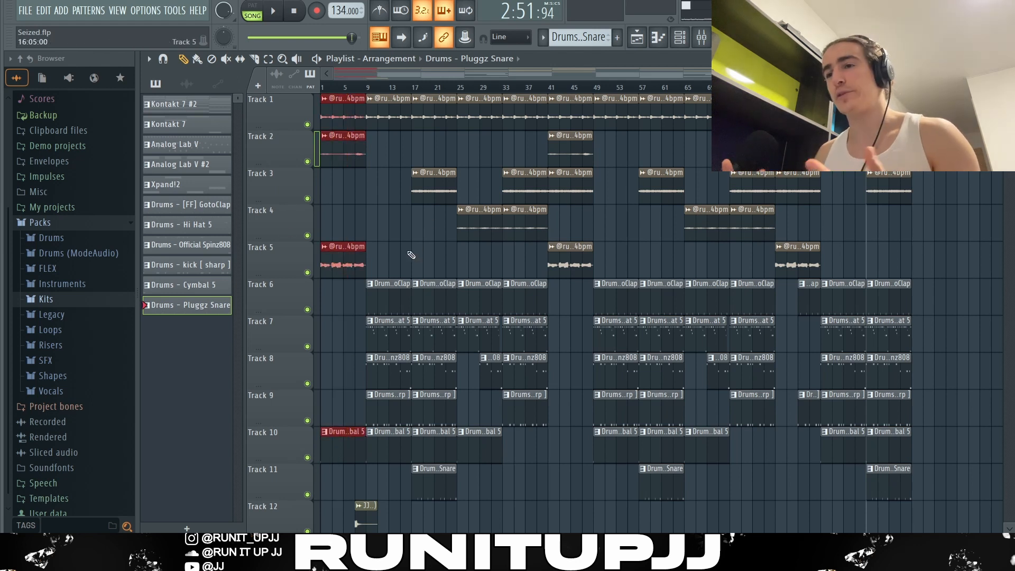
drag(354, 487, 360, 514)
Step: Examine the section in bars 9 to 24, focusing on the drum clips and the single audio layer in bars 9 to 16
ctrl+click(390, 494)
drag(436, 514, 406, 95)
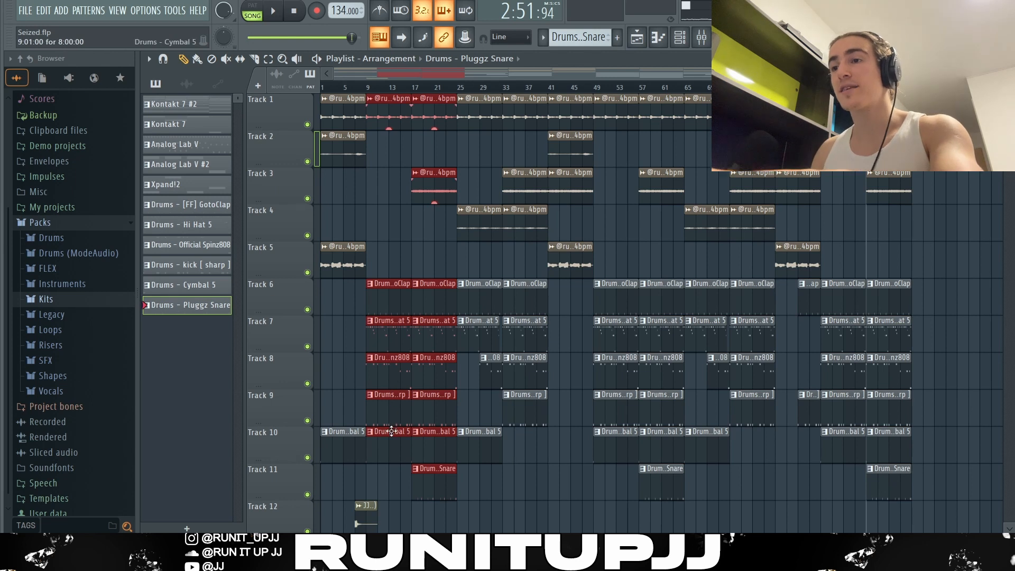
drag(390, 483, 392, 302)
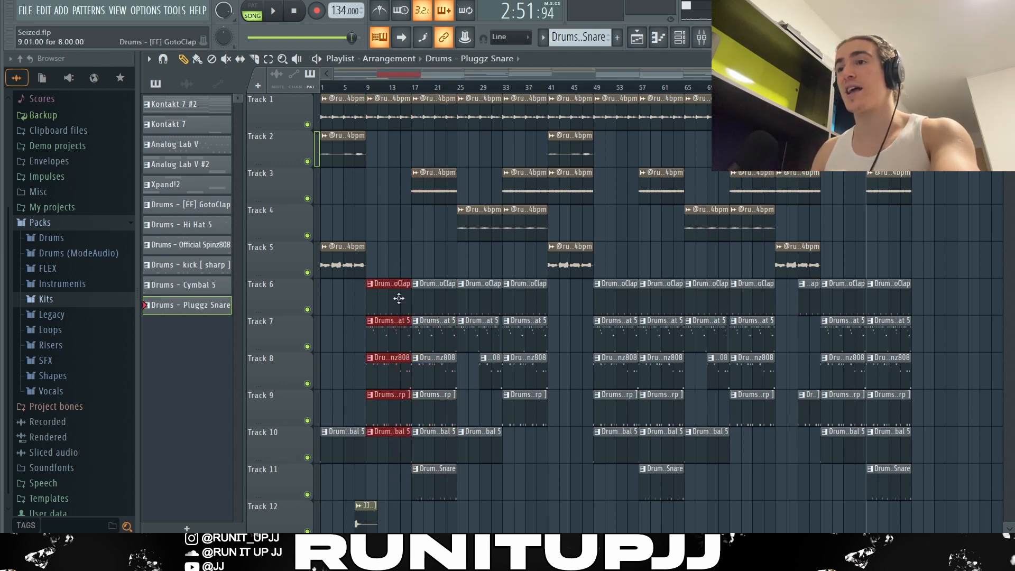
click(387, 118)
ctrl+click(404, 198)
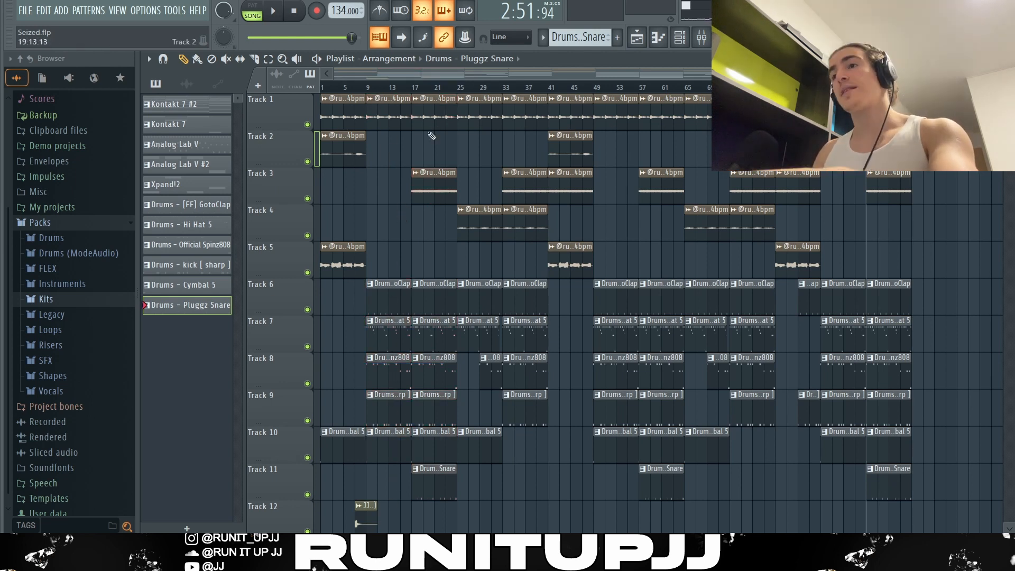
Step: Examine the Track 3 layer and the snare in bars 17 to 24, and the clips of all tracks in bars 25 to 48
drag(429, 116, 434, 218)
ctrl+click(435, 231)
click(437, 175)
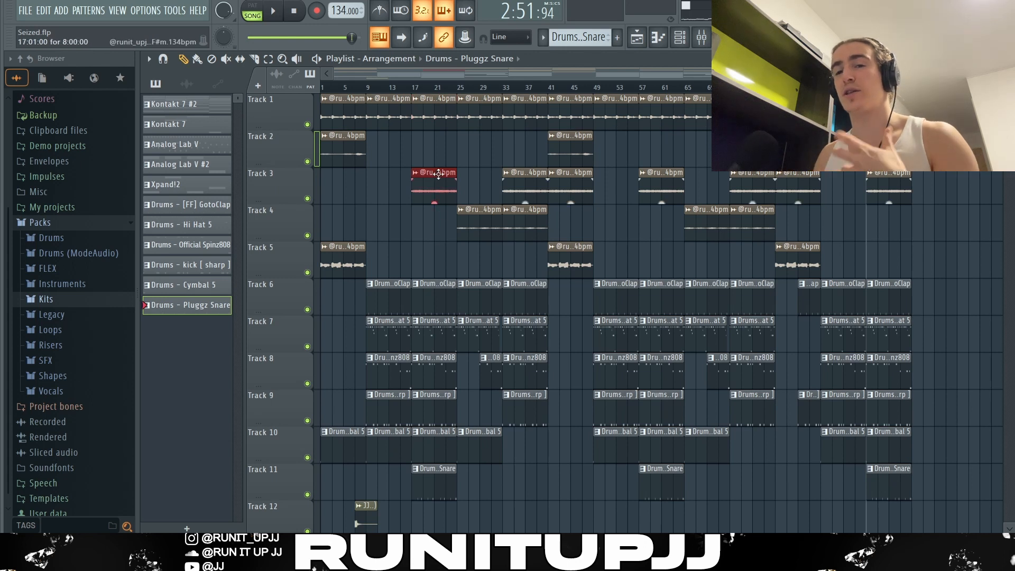
shift+click(431, 487)
drag(470, 496, 583, 95)
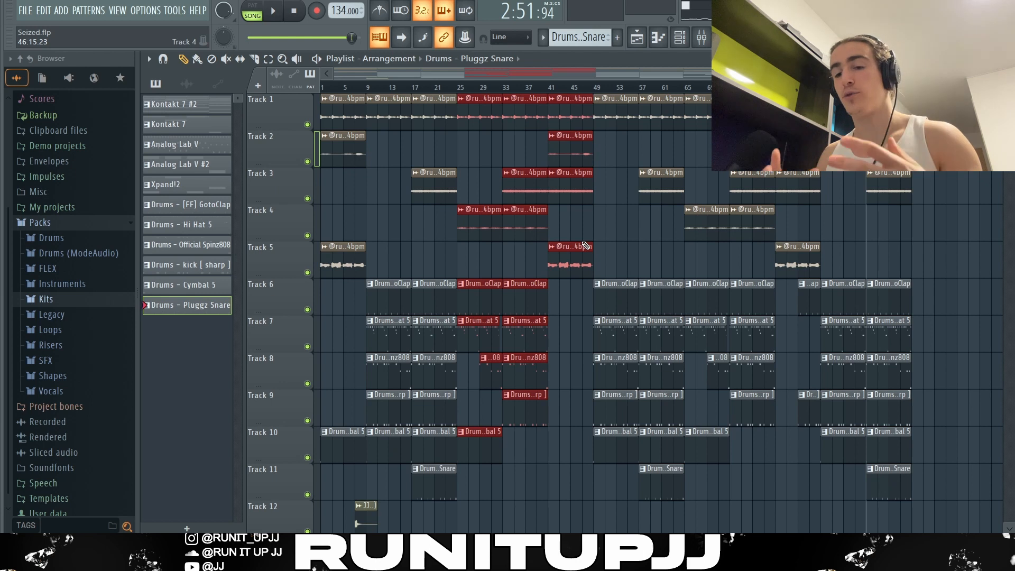
Step: Examine the clips of all tracks in bars 25 to 32, focusing on the clap and hi-hat clips
drag(492, 497, 476, 98)
scroll(487, 374, up, 5)
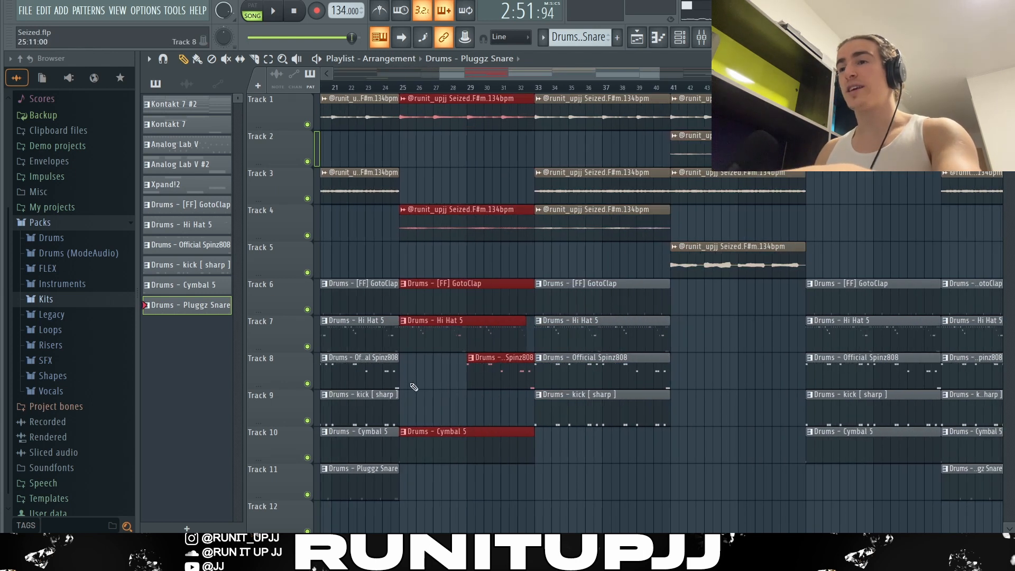
drag(436, 377, 442, 300)
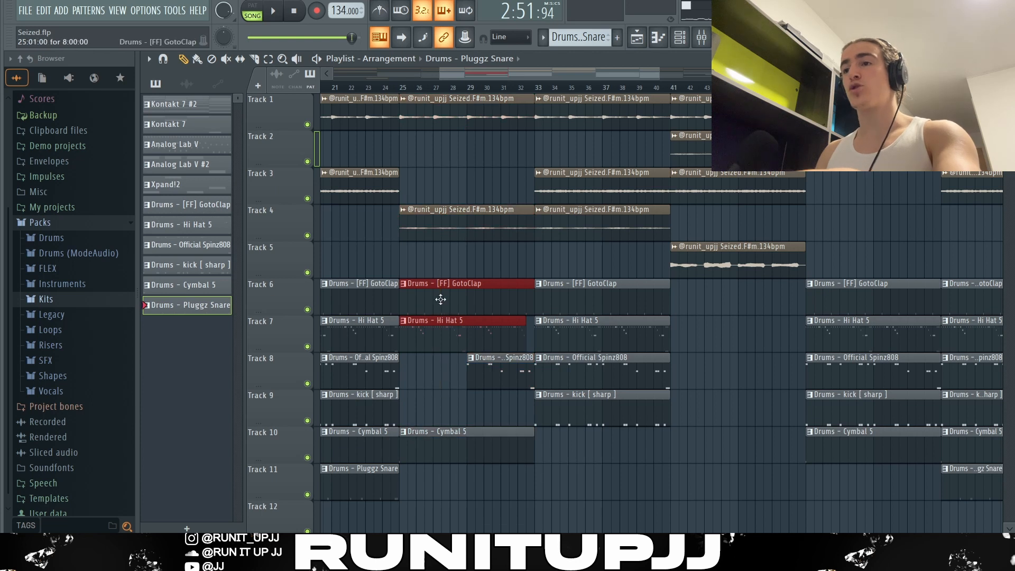
ctrl+click(443, 230)
Step: Examine the clips in bars 33 to 40 and the drumless audio layers on Tracks 1, 2, 3 and 5 in bars 41 to 48
drag(599, 462, 595, 113)
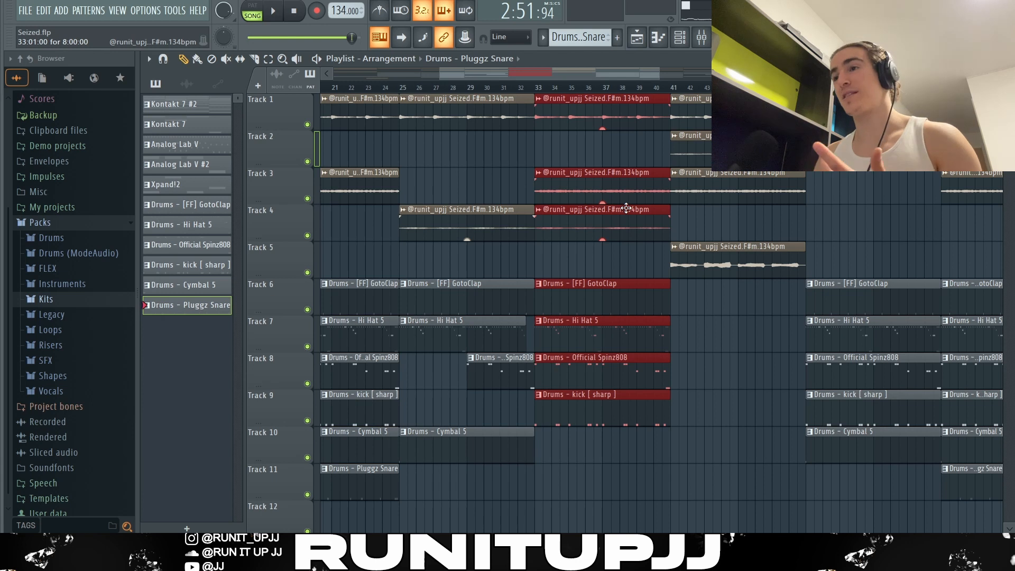
drag(682, 350, 675, 115)
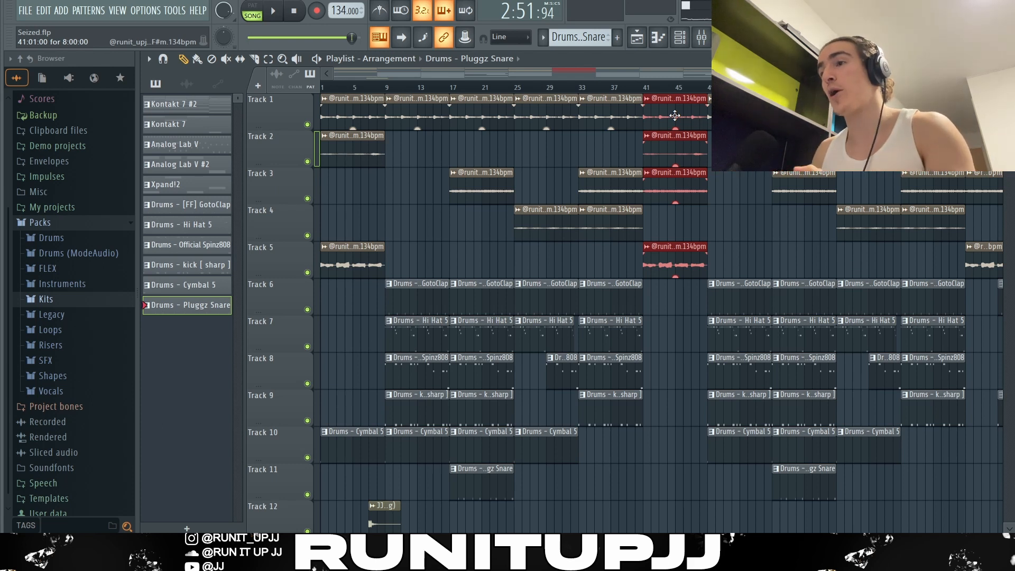
drag(675, 114, 677, 223)
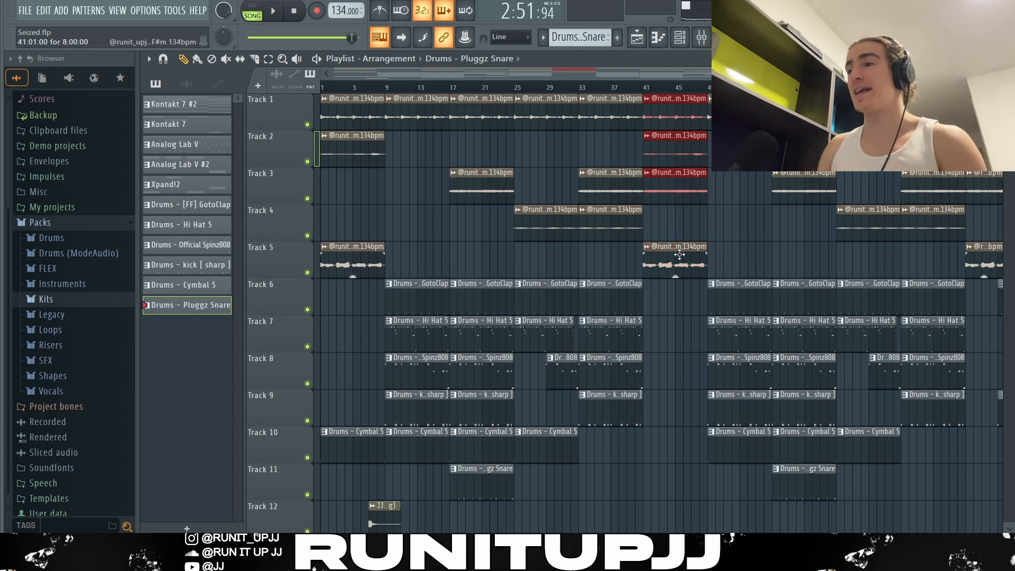
ctrl+click(731, 215)
scroll(731, 215, down, 3)
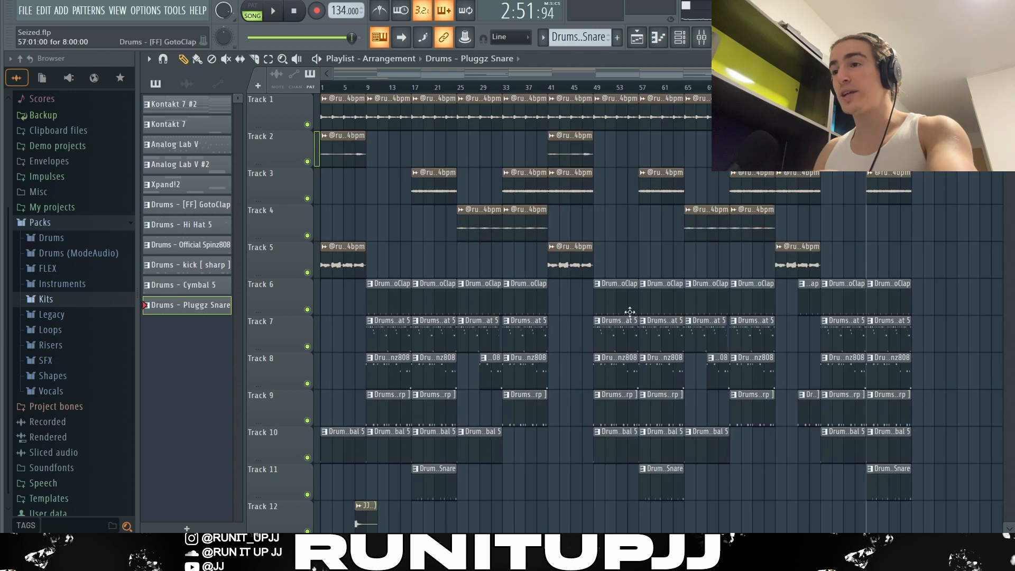
Step: Compare the clips in bars 9 to 48 with the repeated section from bar 49, undoing a trial paste of the clips
drag(576, 492, 382, 105)
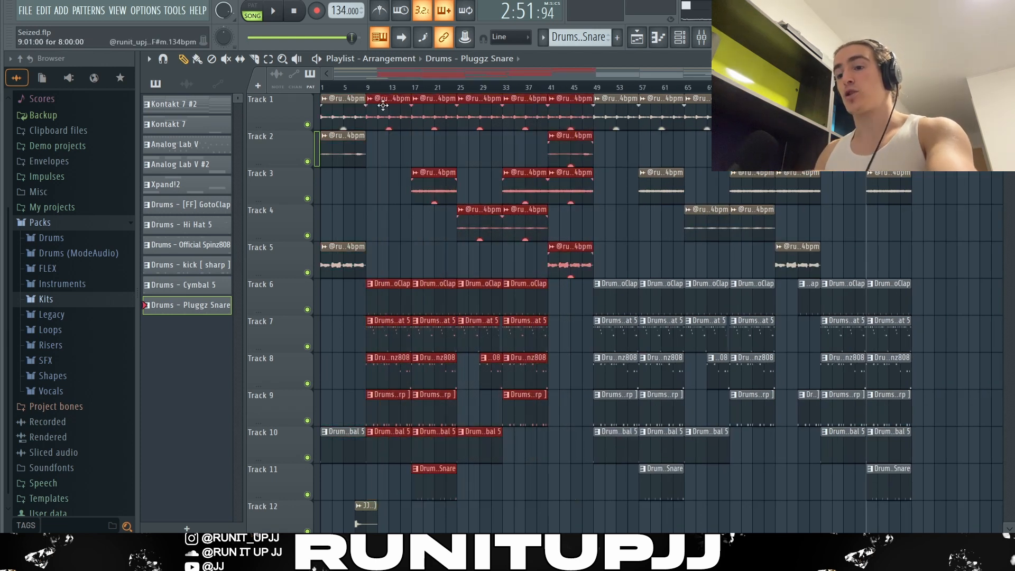
key(ctrl+v)
key(ctrl+z)
drag(670, 497, 622, 106)
scroll(695, 114, up, 1)
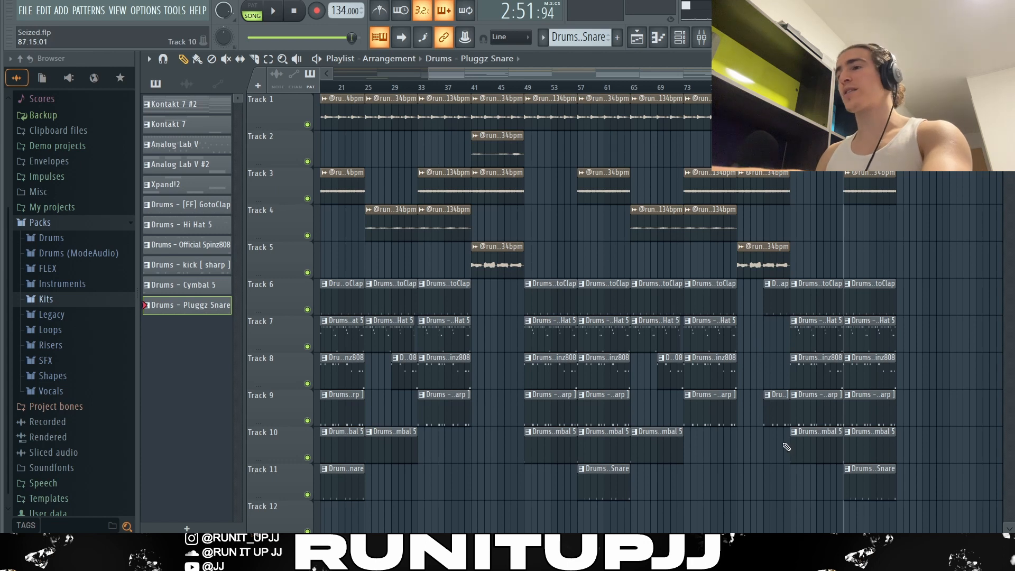
Step: Examine the short clap and kick clips in bars 85 to 88 and the closing section in bars 89 to 104
drag(782, 462, 777, 281)
scroll(777, 402, up, 2)
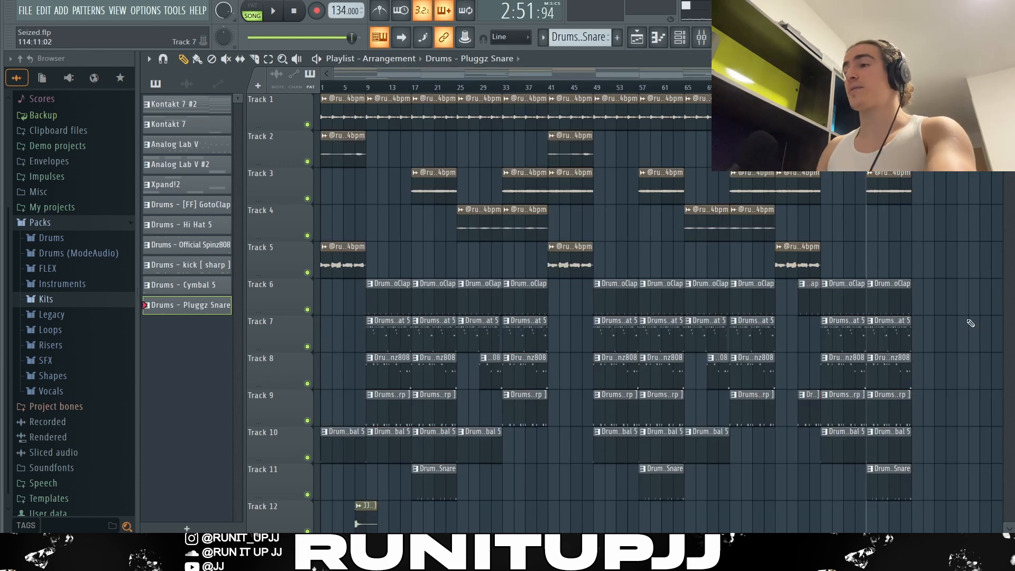
drag(965, 508, 839, 195)
right_click(933, 247)
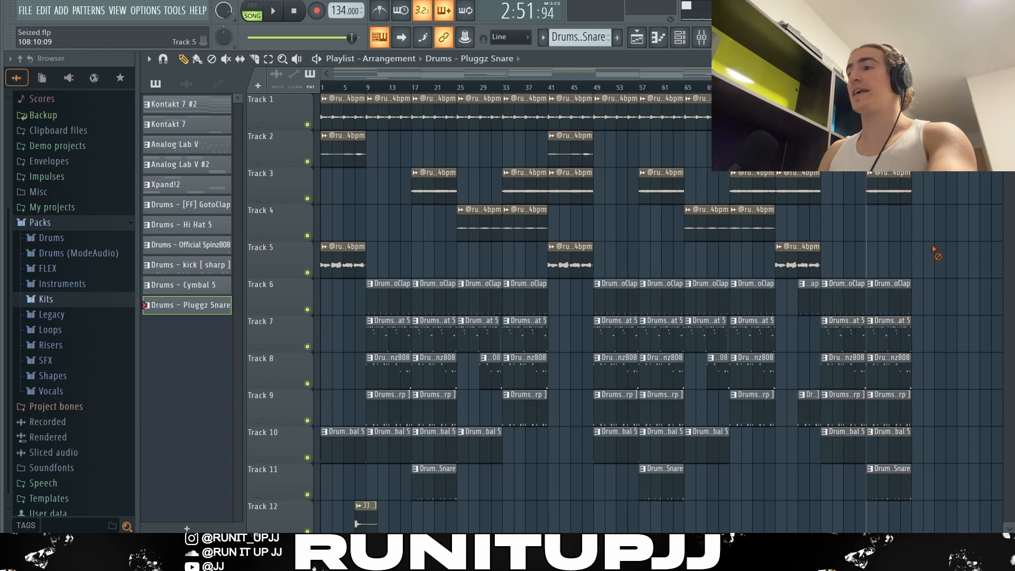